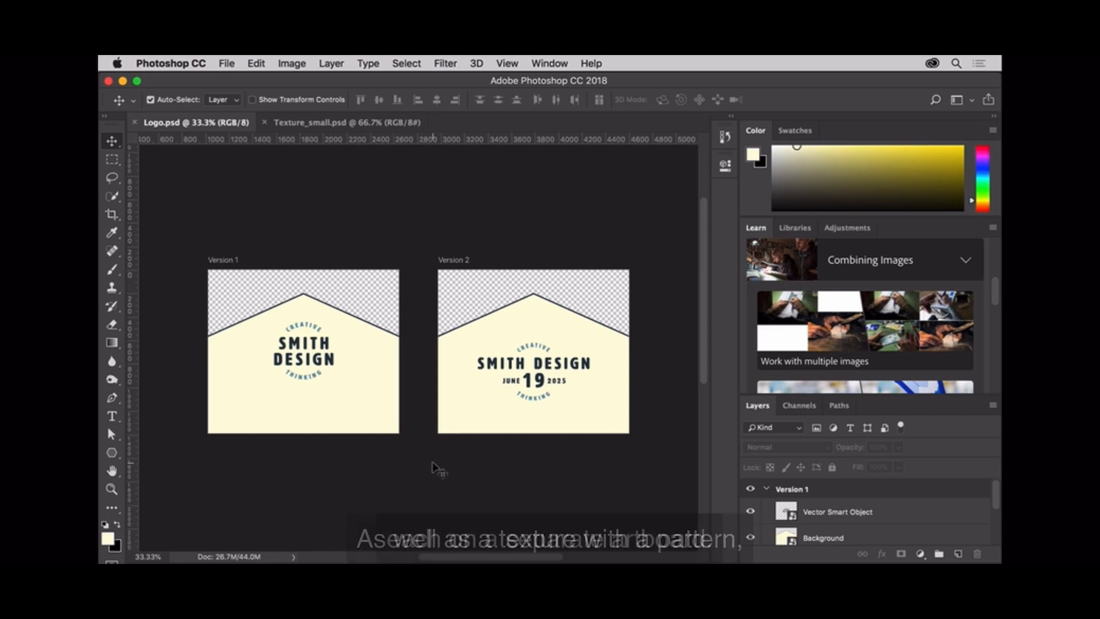
Step: Switch to Dimension and place the Bag with Wire Handles starter model in the scene behind the tote bag
key(ctrl+Tab)
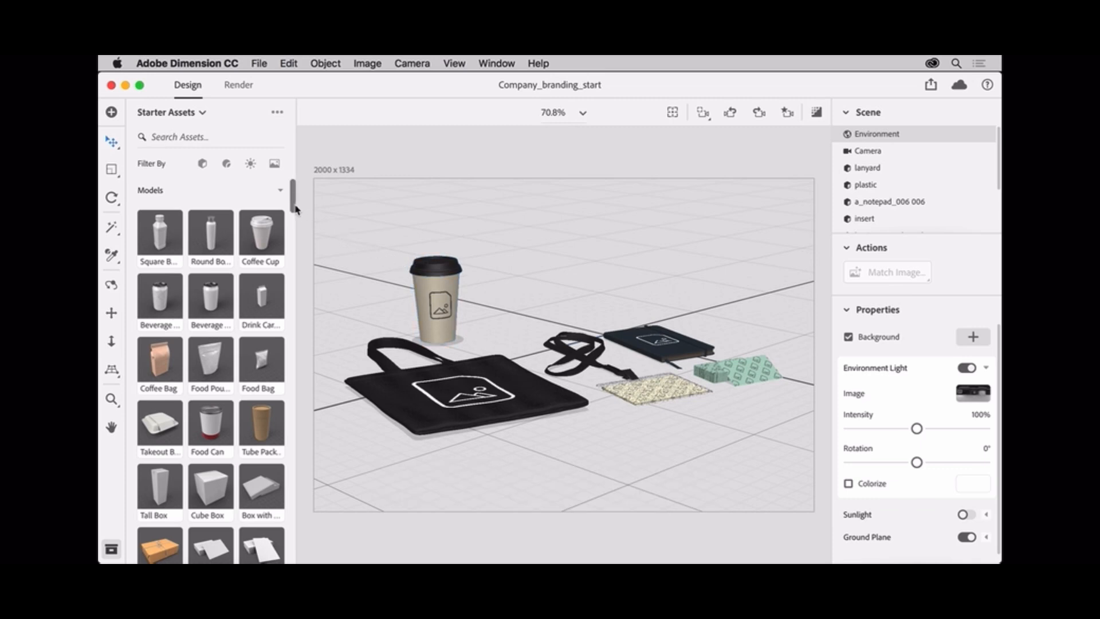
drag(292, 207, 292, 235)
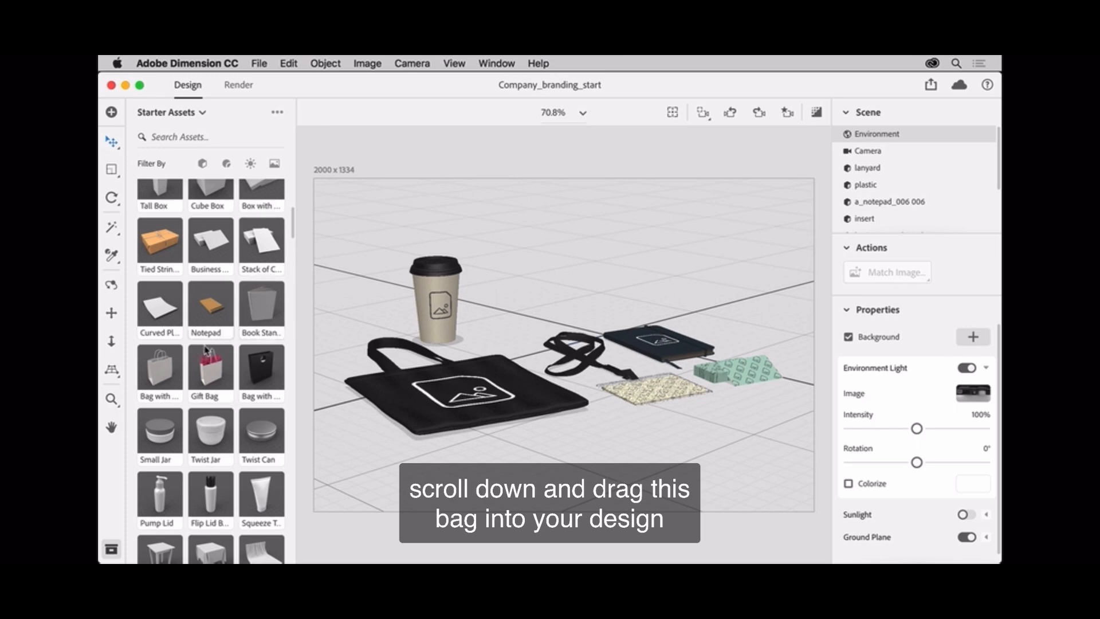
drag(166, 373, 524, 326)
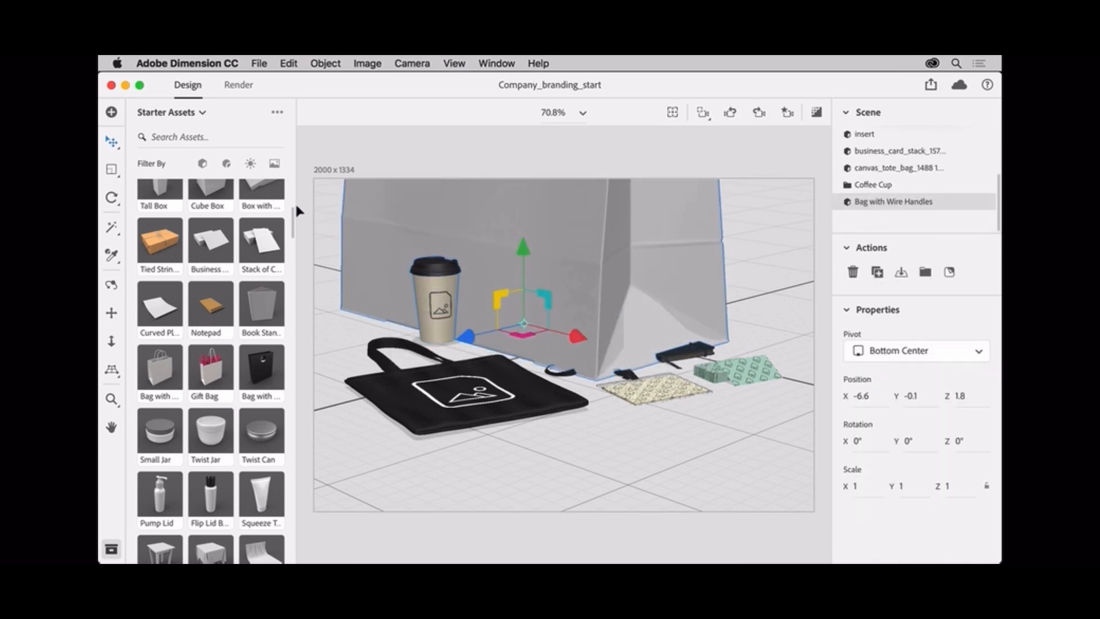
Step: Scale the wire-handled bag proportionally to 0.4 and rotate it 79° about the Y axis
click(113, 170)
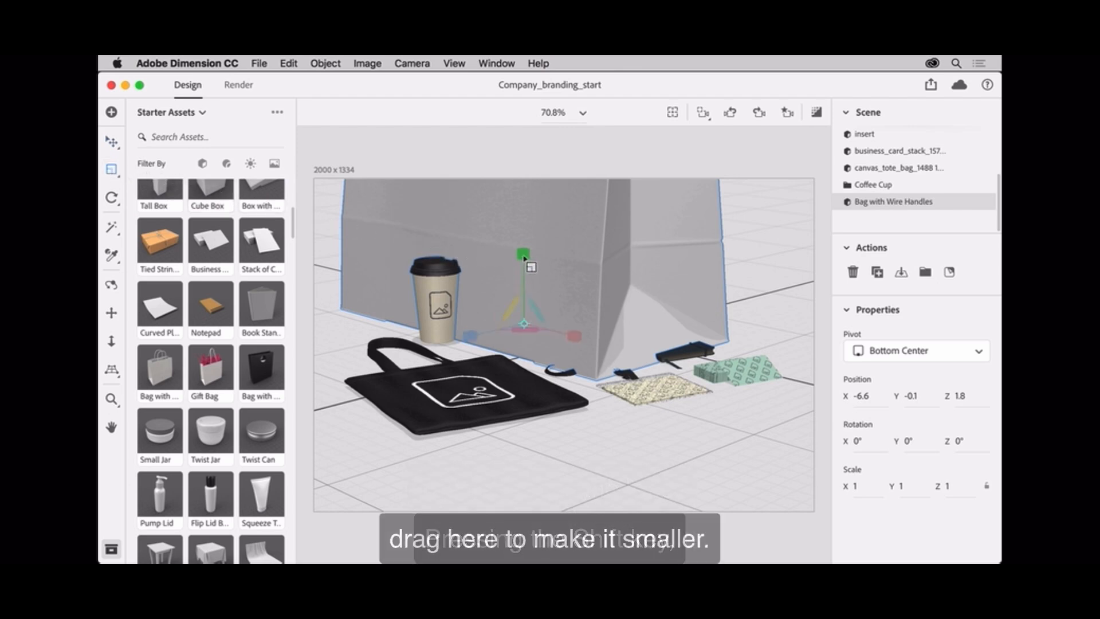
drag(523, 259, 522, 302)
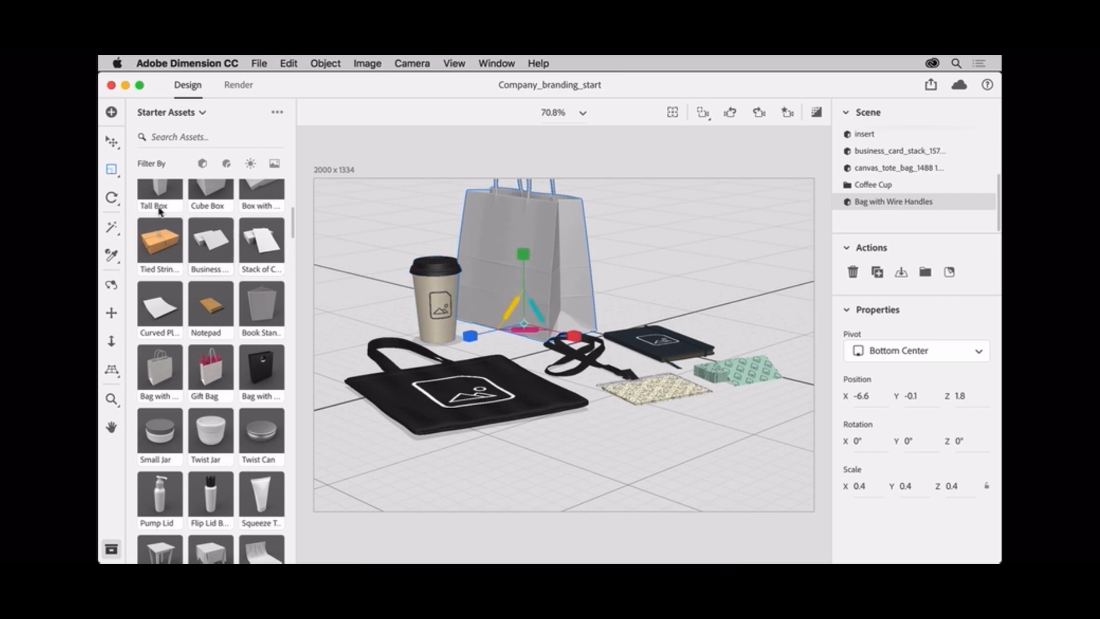
click(113, 199)
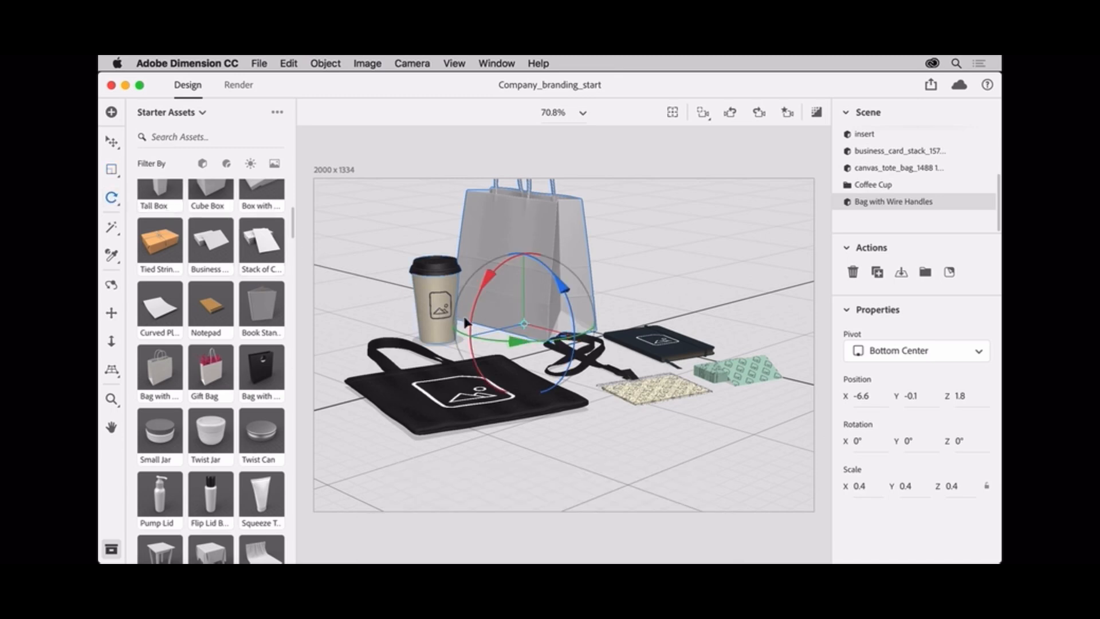
drag(514, 343, 619, 337)
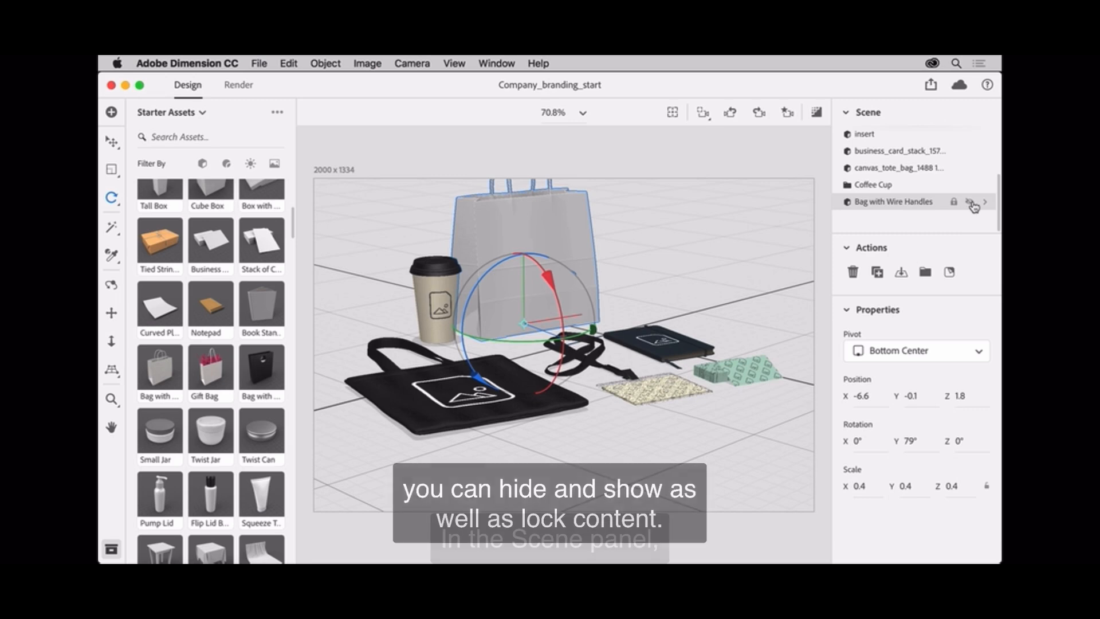
Step: Hide the wire-handled bag in the scene and show it again
click(970, 202)
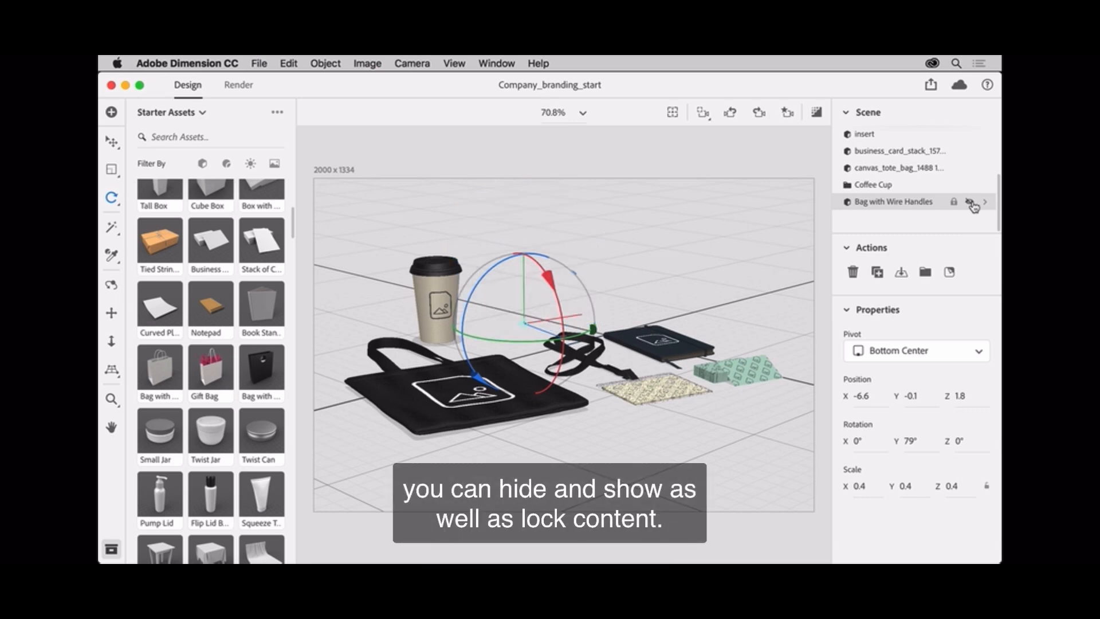
click(971, 202)
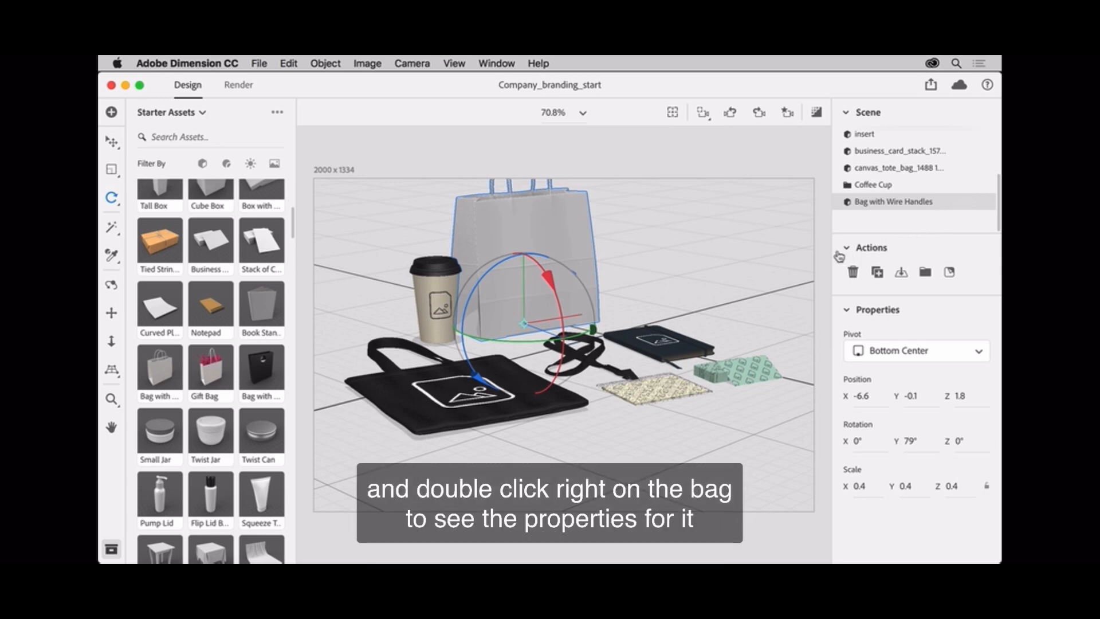
Step: Set the base color of the wire-handled bag's material to black, RGB 0, 0, 0
double_click(571, 259)
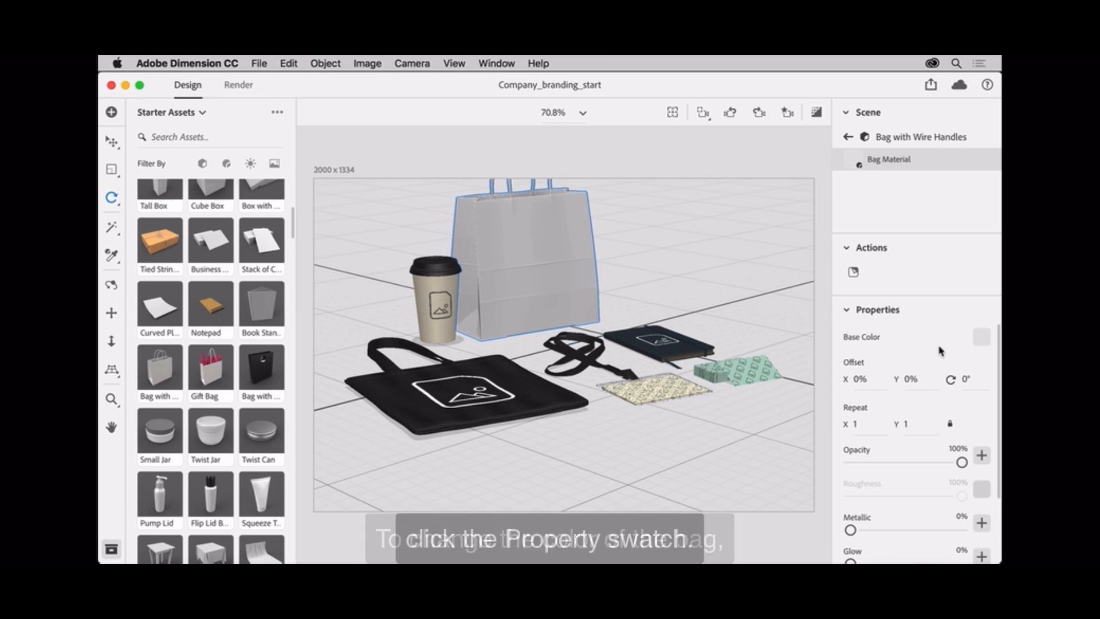
click(980, 341)
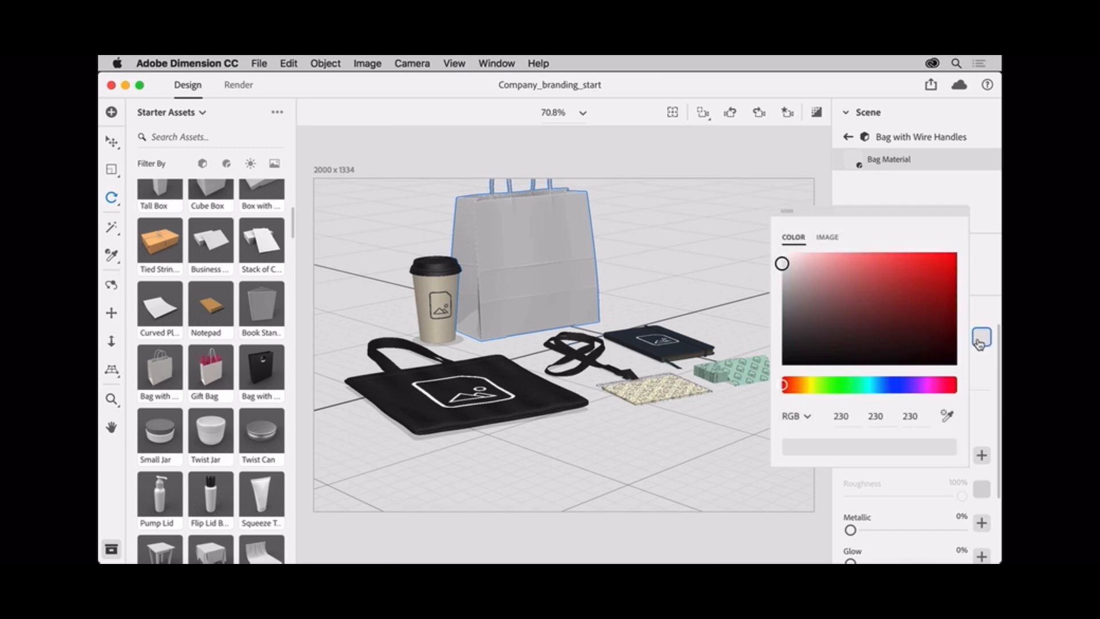
mouse_move(825, 336)
mouse_down()
mouse_move(795, 339)
mouse_move(782, 364)
mouse_up()
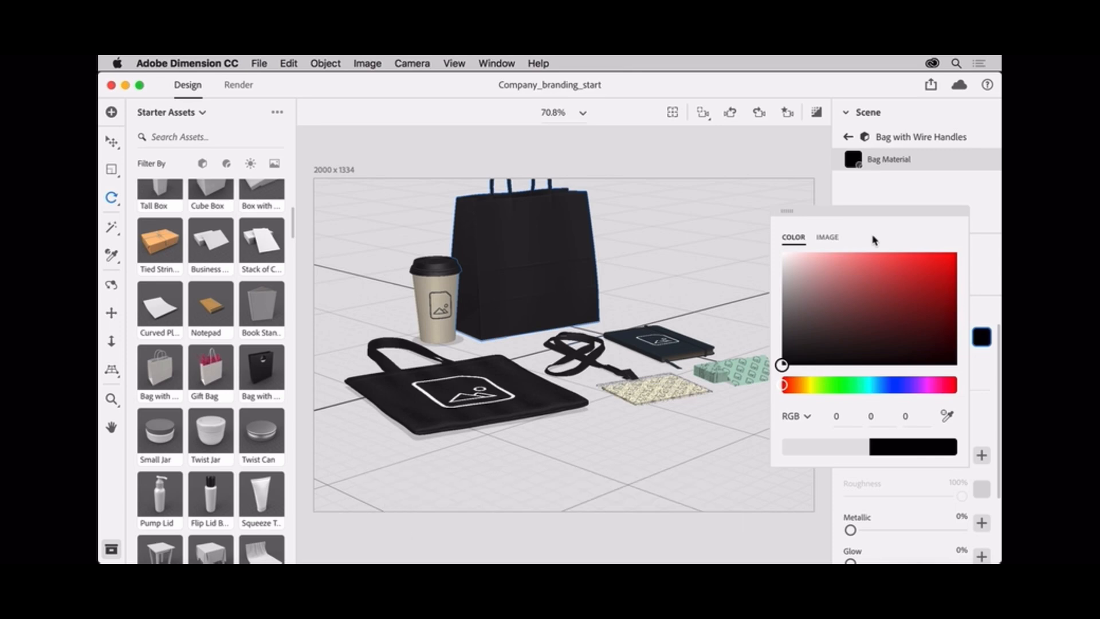
Step: Apply Texture_small.psd as the base color image of the bag's material and deselect the bag
click(828, 238)
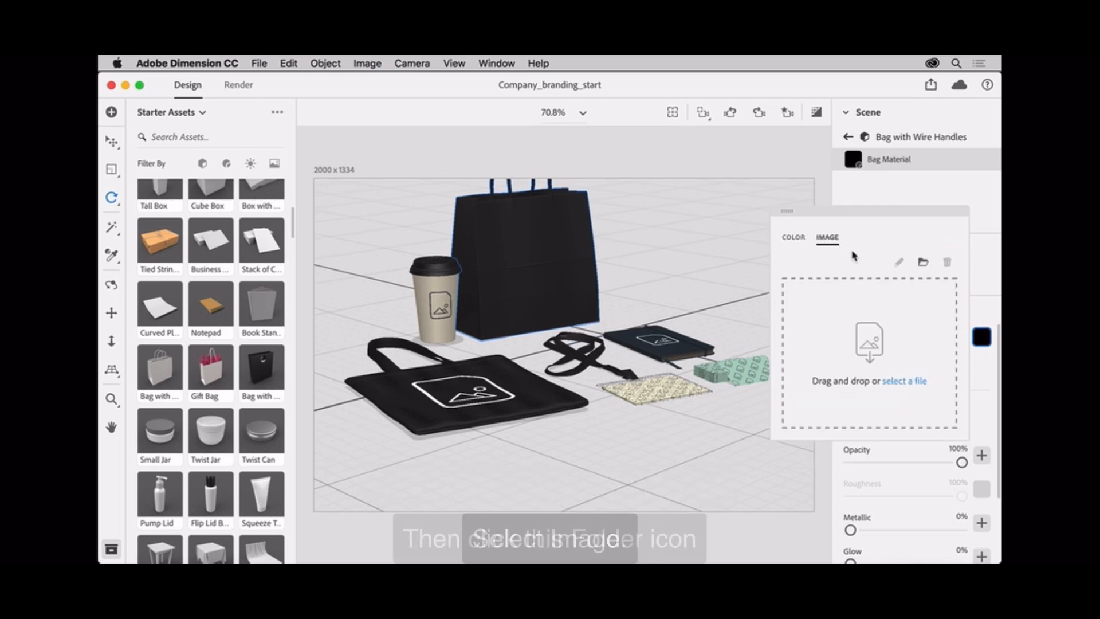
click(921, 264)
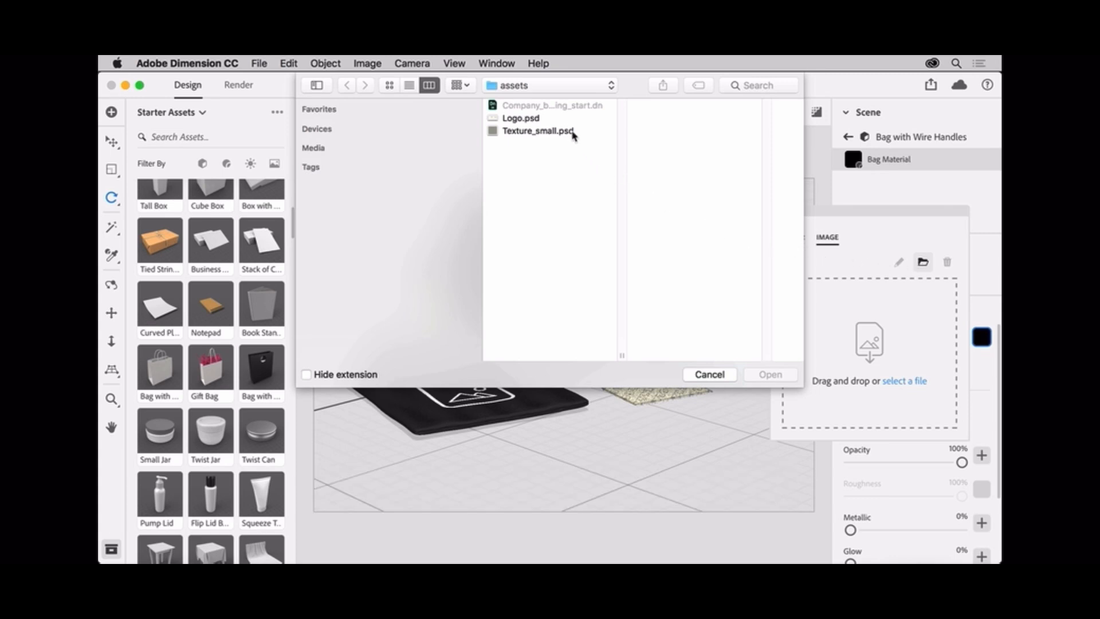
click(551, 131)
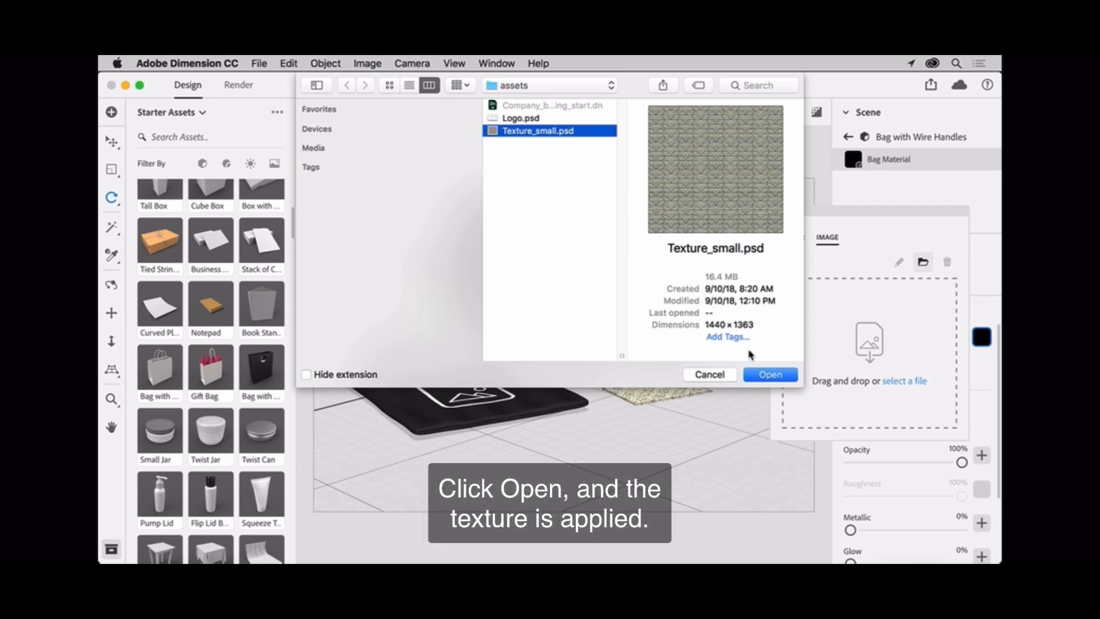
click(772, 375)
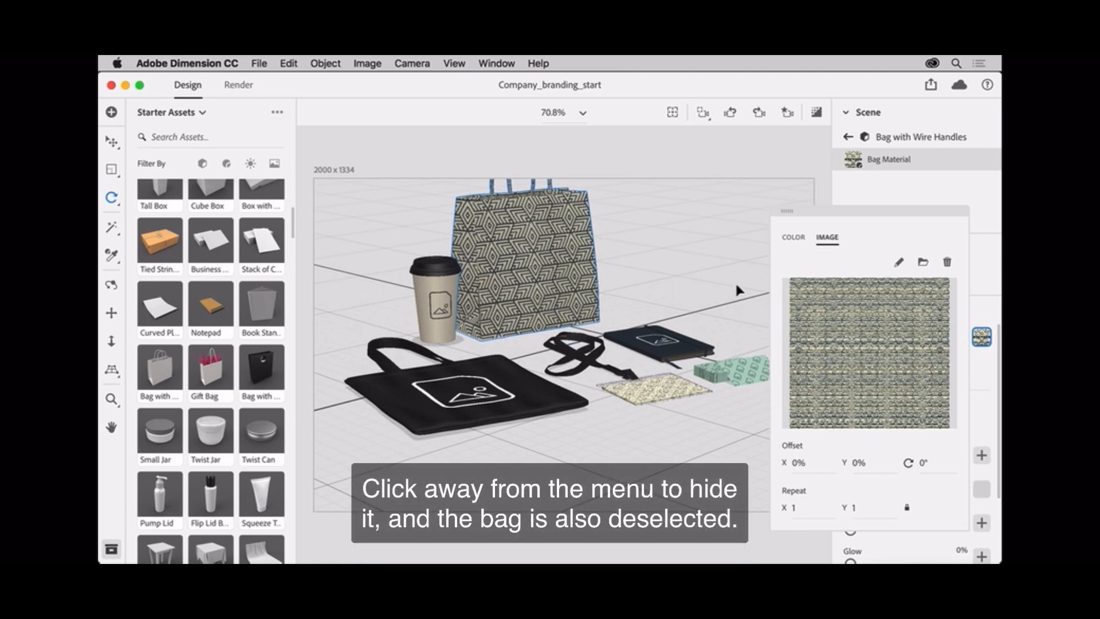
click(726, 265)
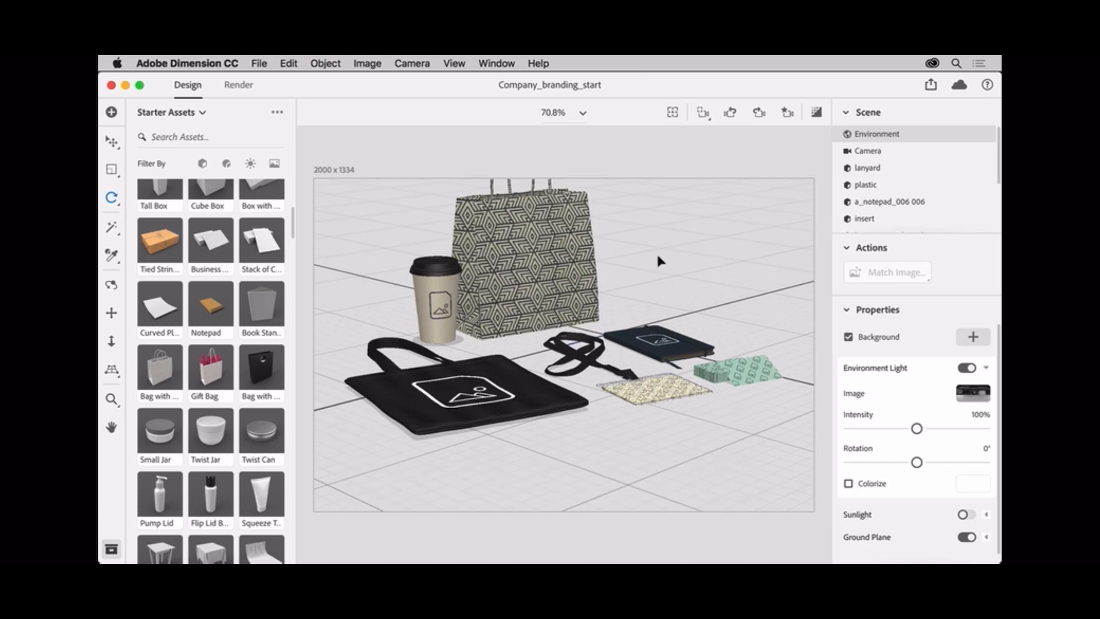
Step: Place Logo.psd as a graphic on the patterned bag's material
click(576, 263)
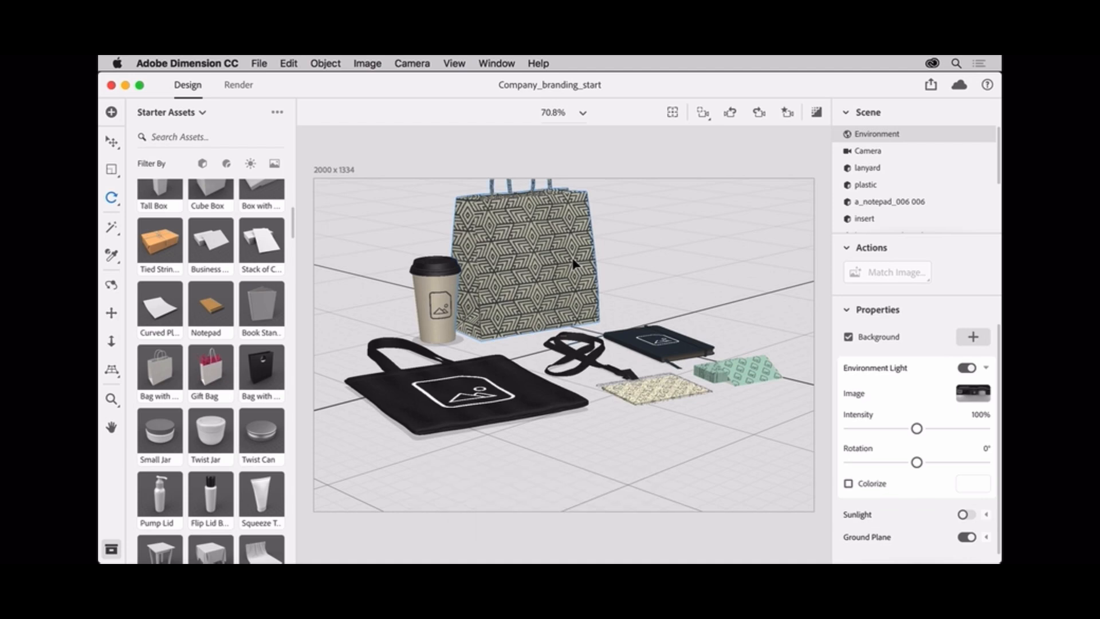
double_click(574, 263)
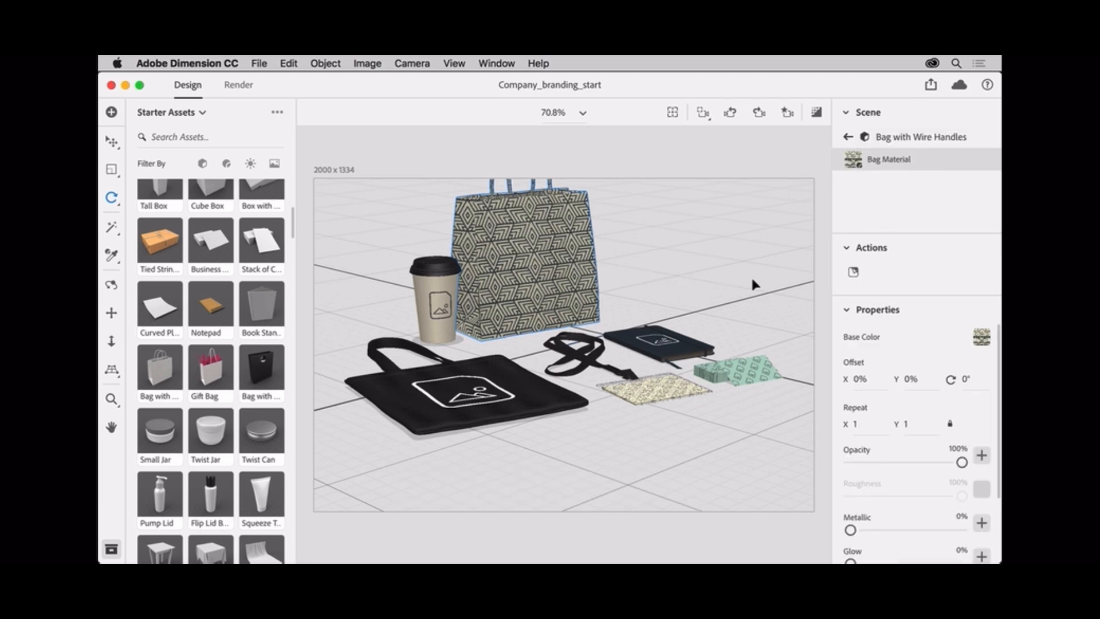
click(851, 274)
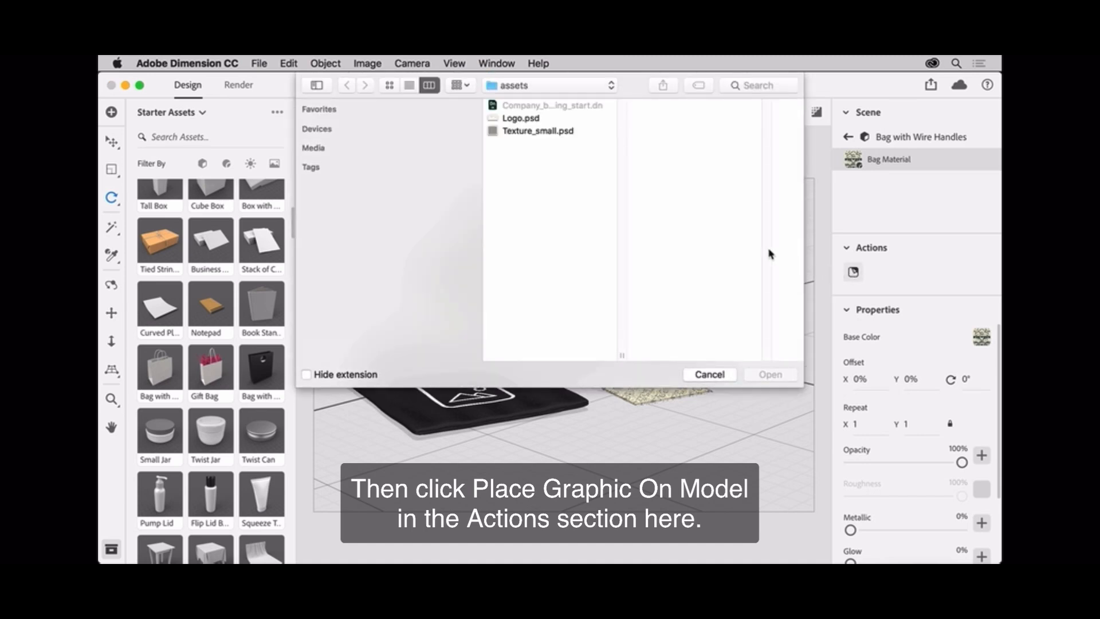
click(538, 121)
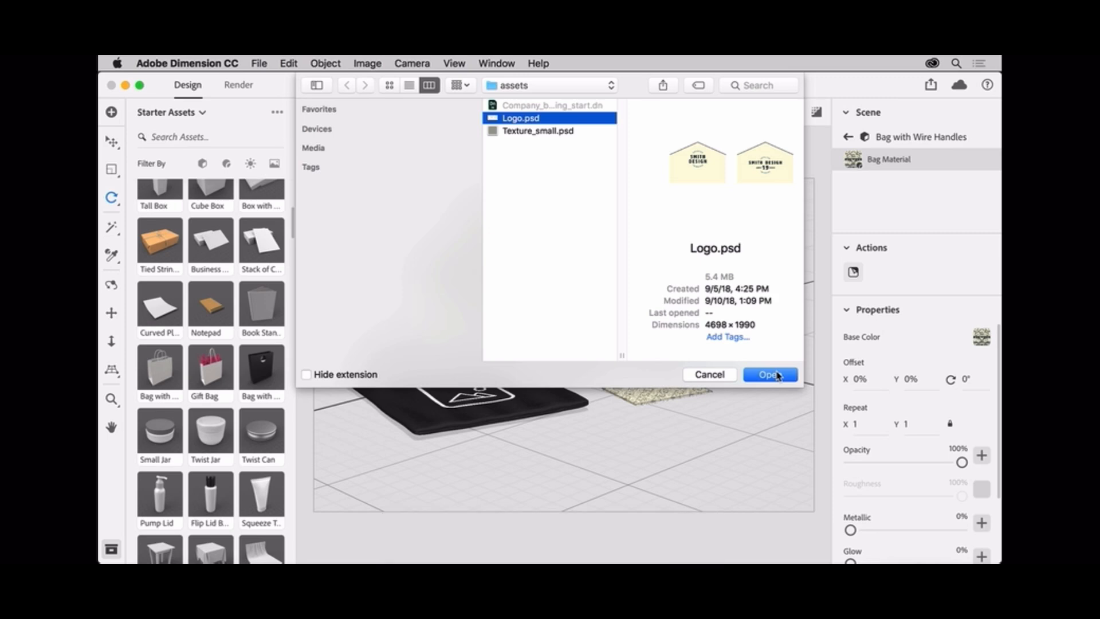
click(778, 376)
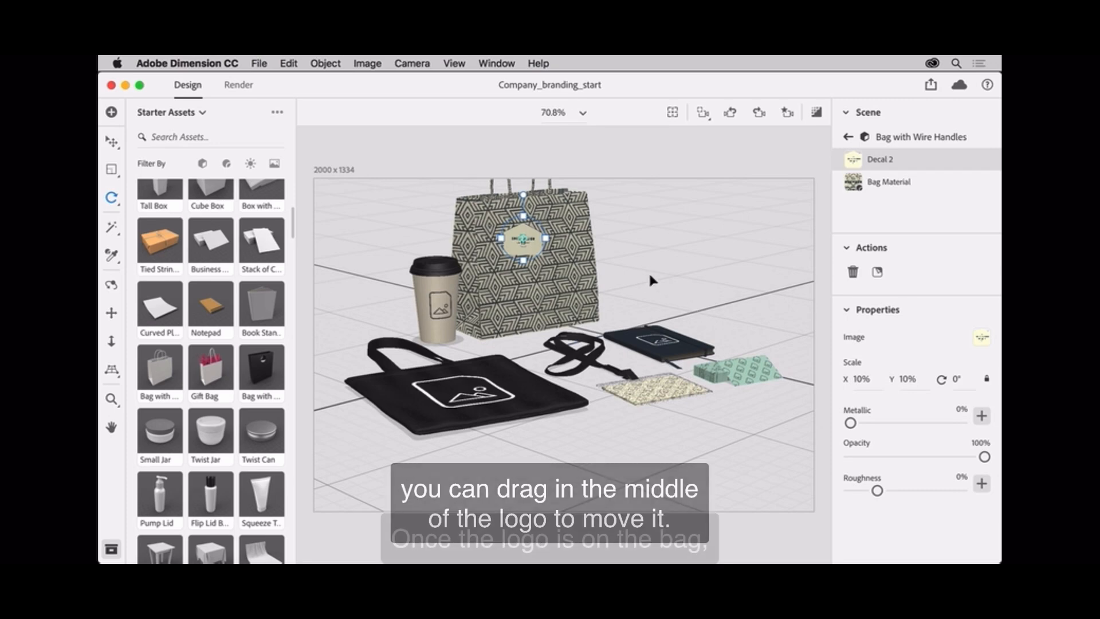
Step: Move the logo decal down to the middle of the bag's front, rotated -6° and scaled proportionally to 30%
drag(544, 242, 546, 275)
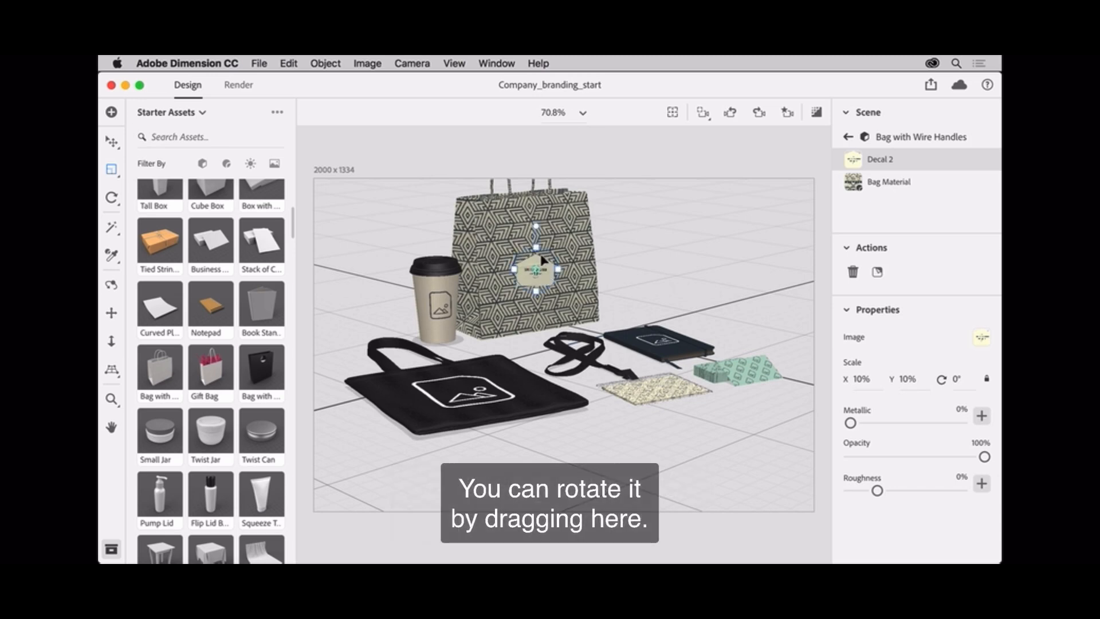
drag(537, 229, 532, 233)
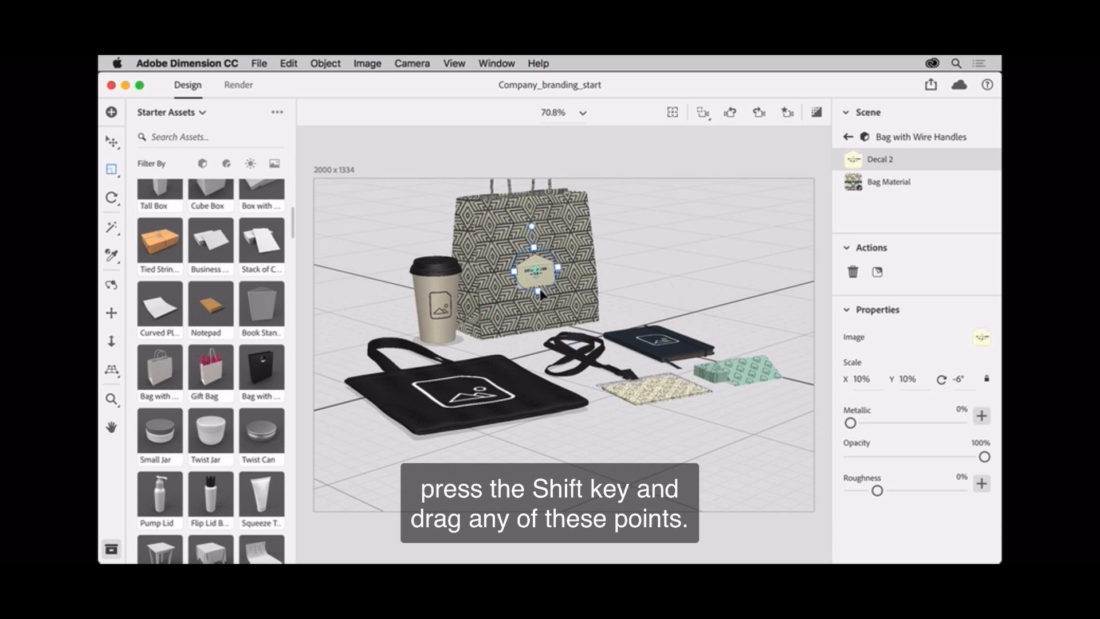
shift+drag(540, 295, 549, 365)
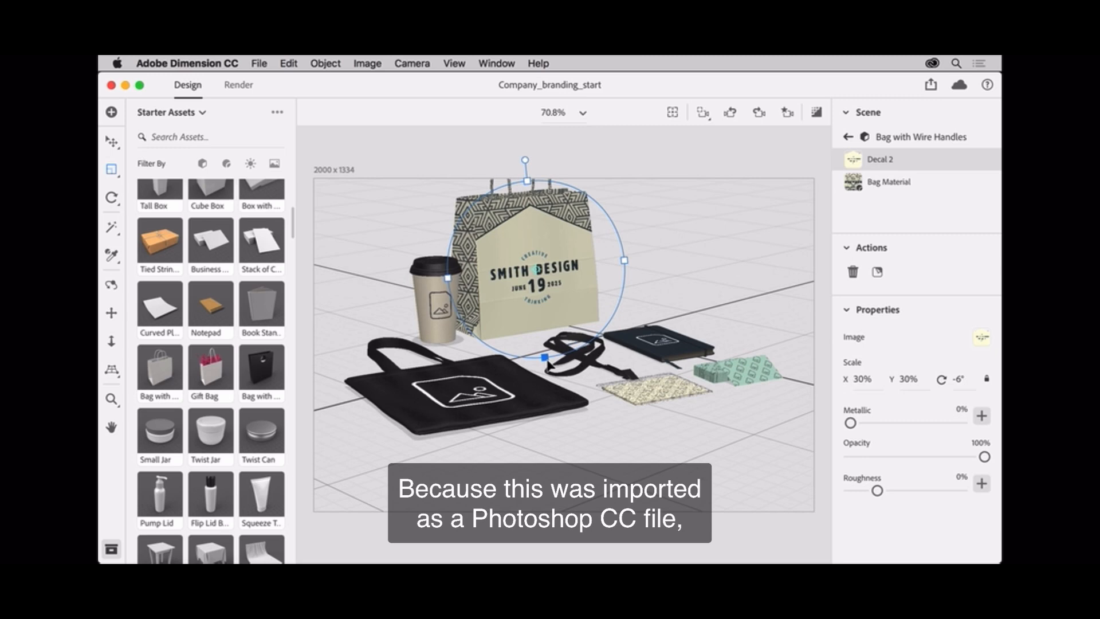
shift+drag(548, 365, 548, 361)
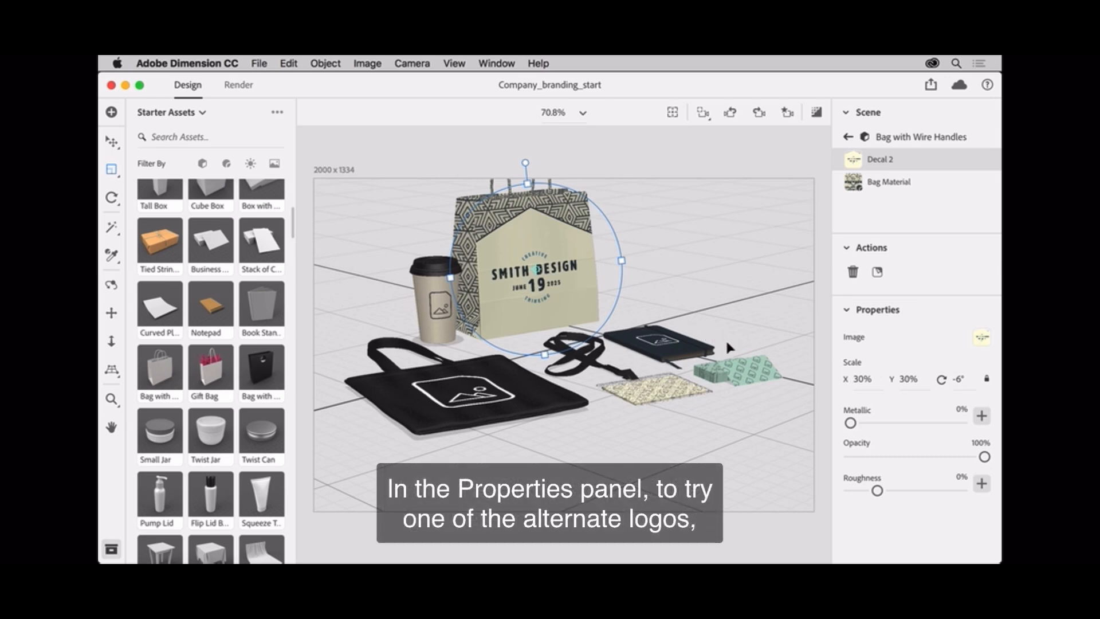
Step: Try the Version 1 artboard for the logo decal's image and return it to Version 2
click(982, 339)
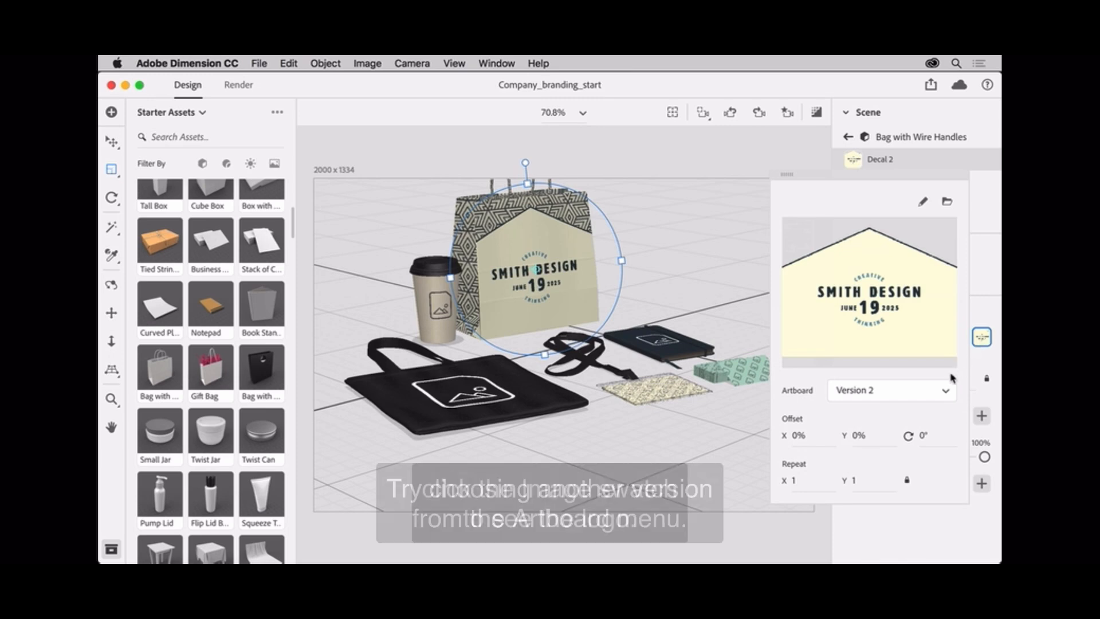
click(947, 395)
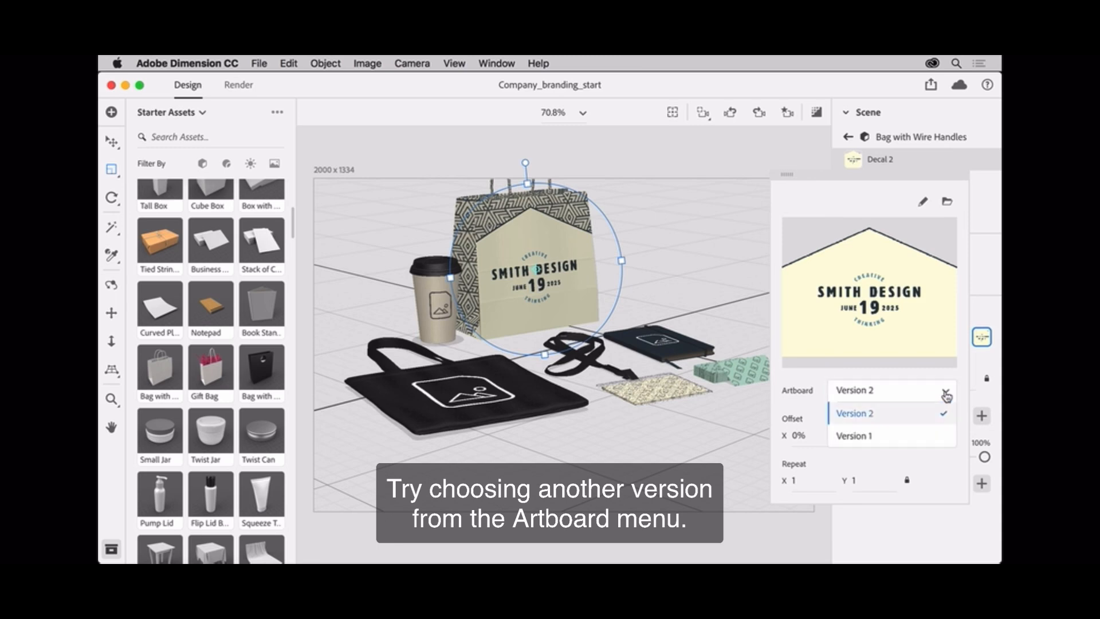
click(928, 436)
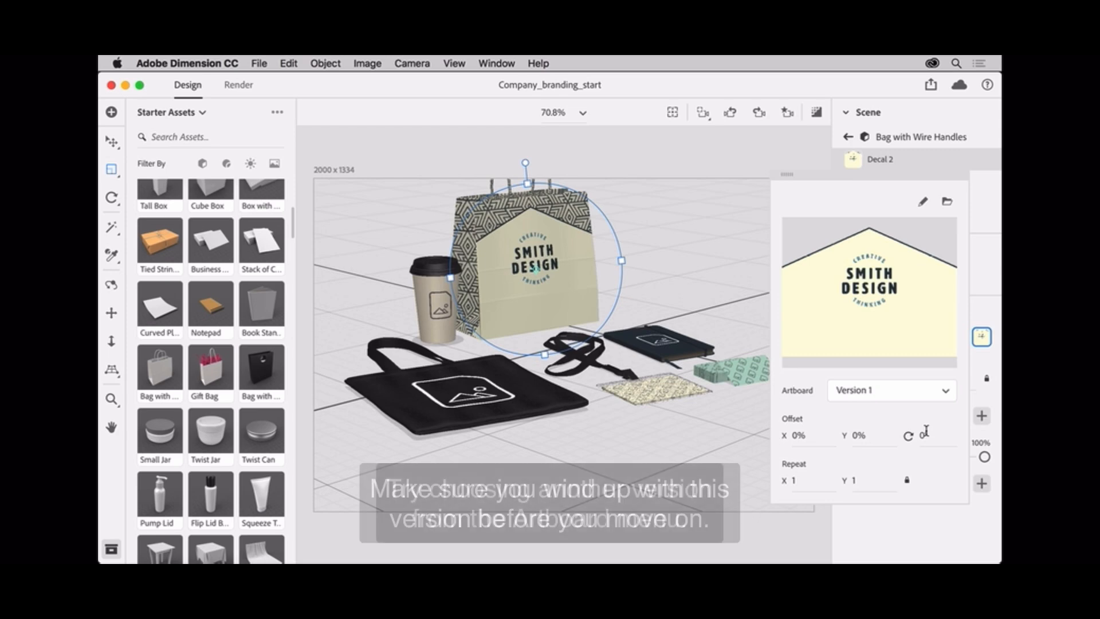
click(944, 395)
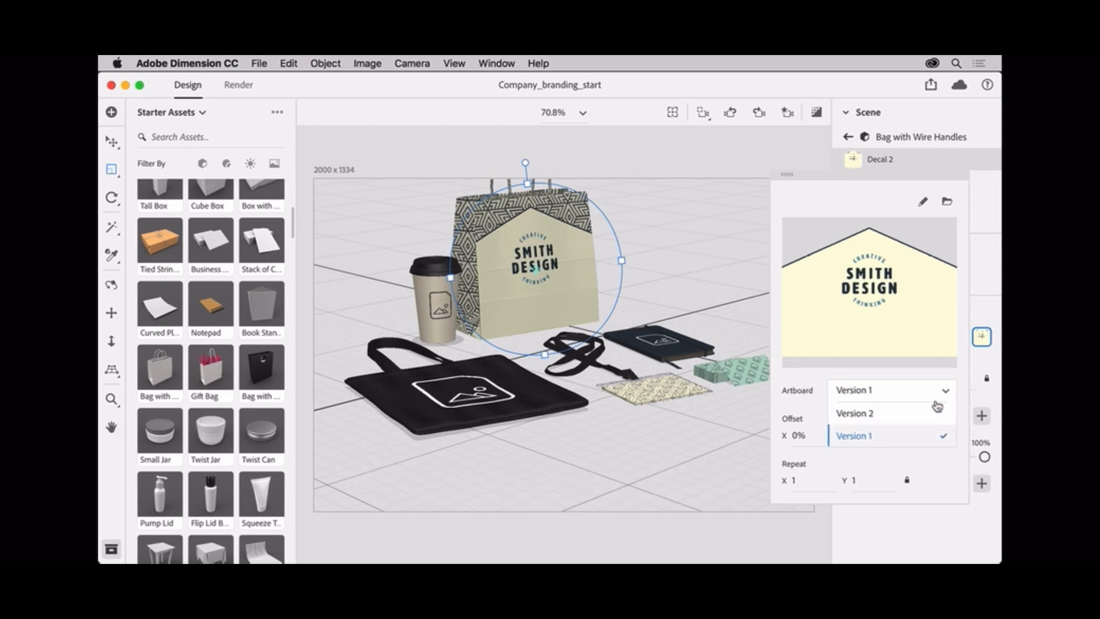
click(932, 414)
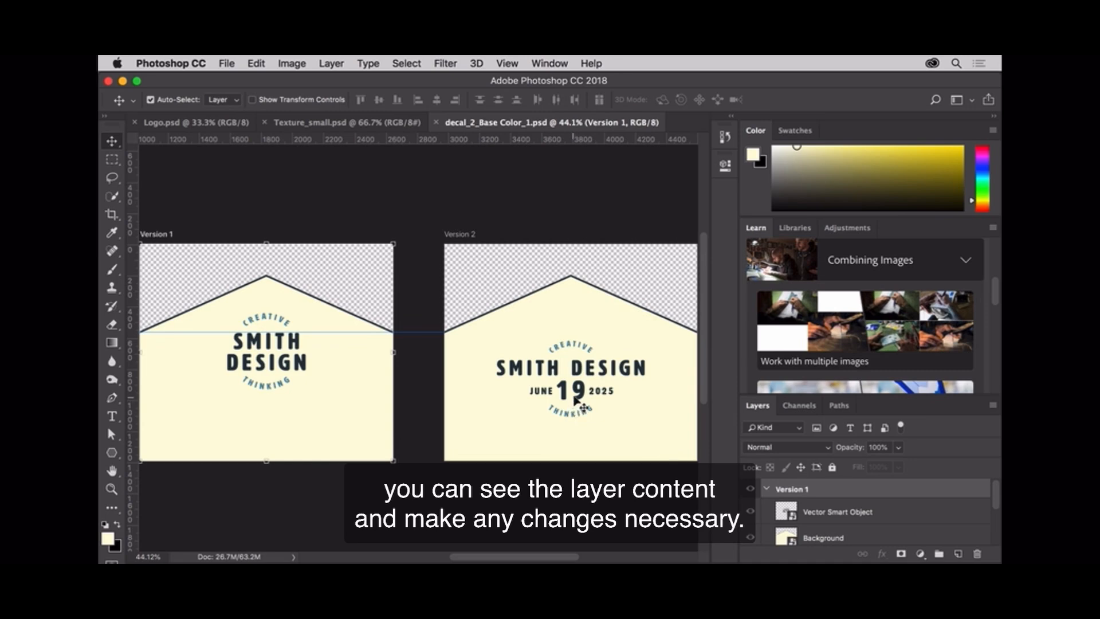
Step: In Photoshop, move the Version 2 logo artwork up to line up with the Version 1 logo and save the decal file
drag(576, 400, 580, 374)
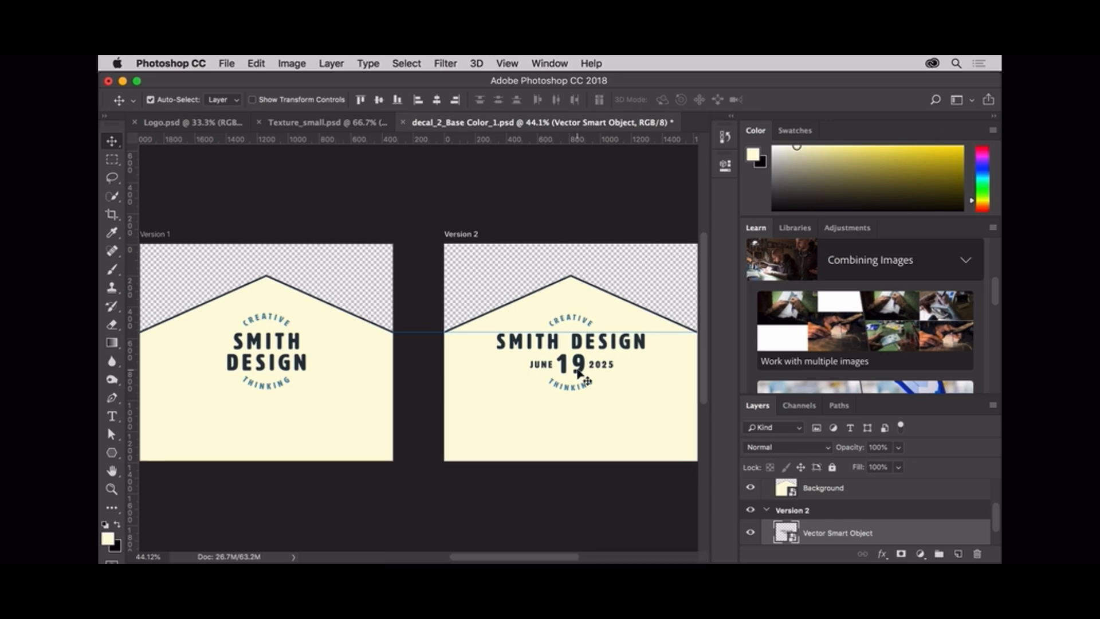
key(super+s)
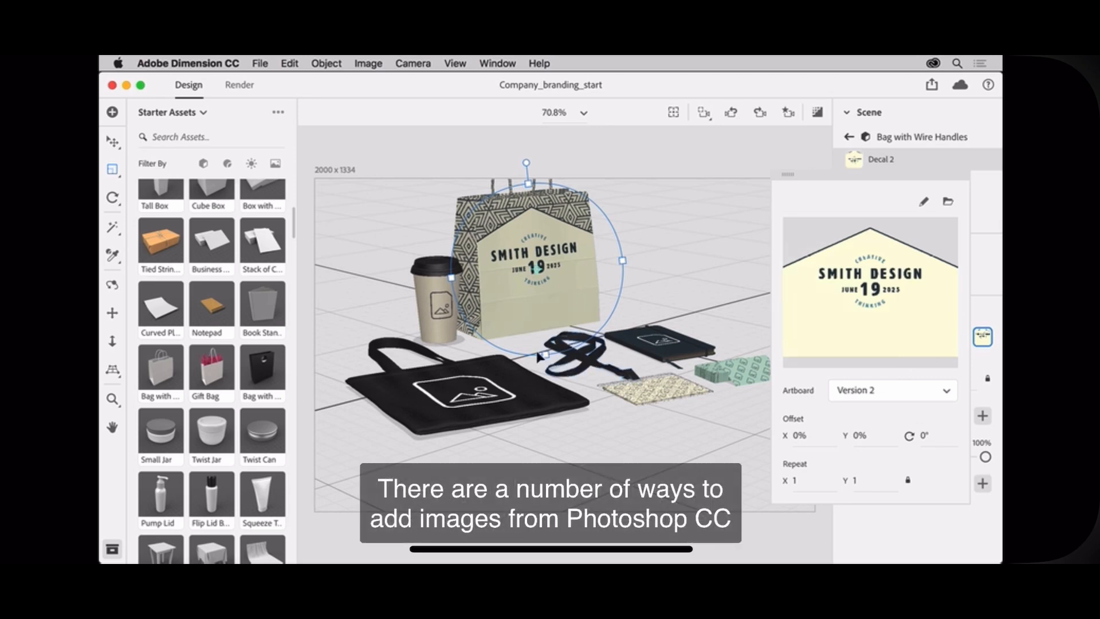
Step: Add the Table starter image as the scene's background and match the camera perspective, lighting and image size to it
click(376, 226)
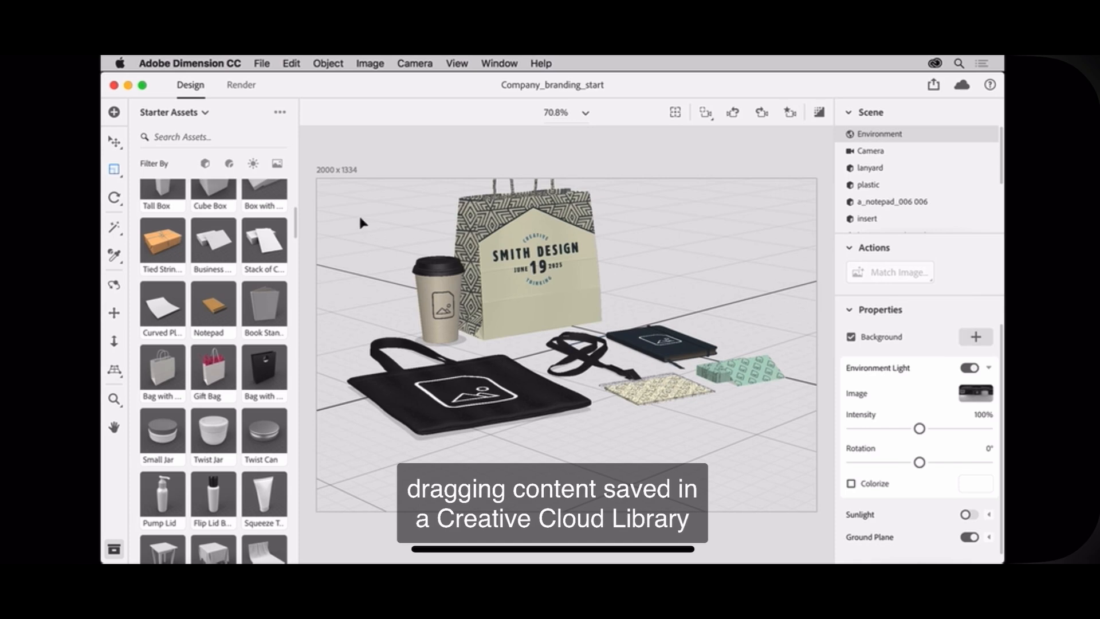
click(204, 115)
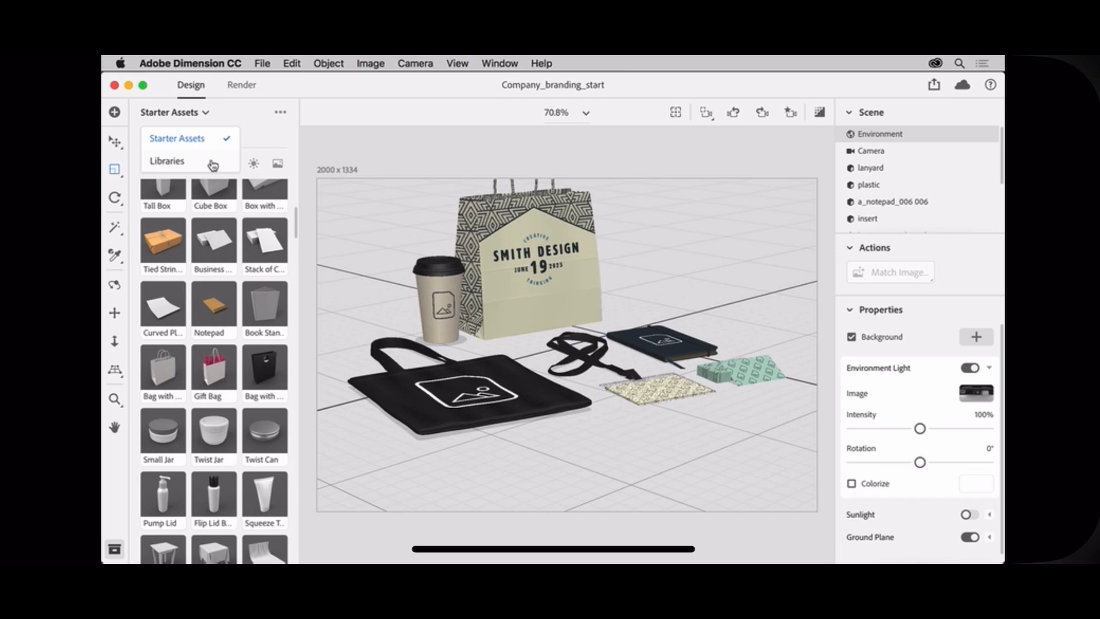
click(336, 198)
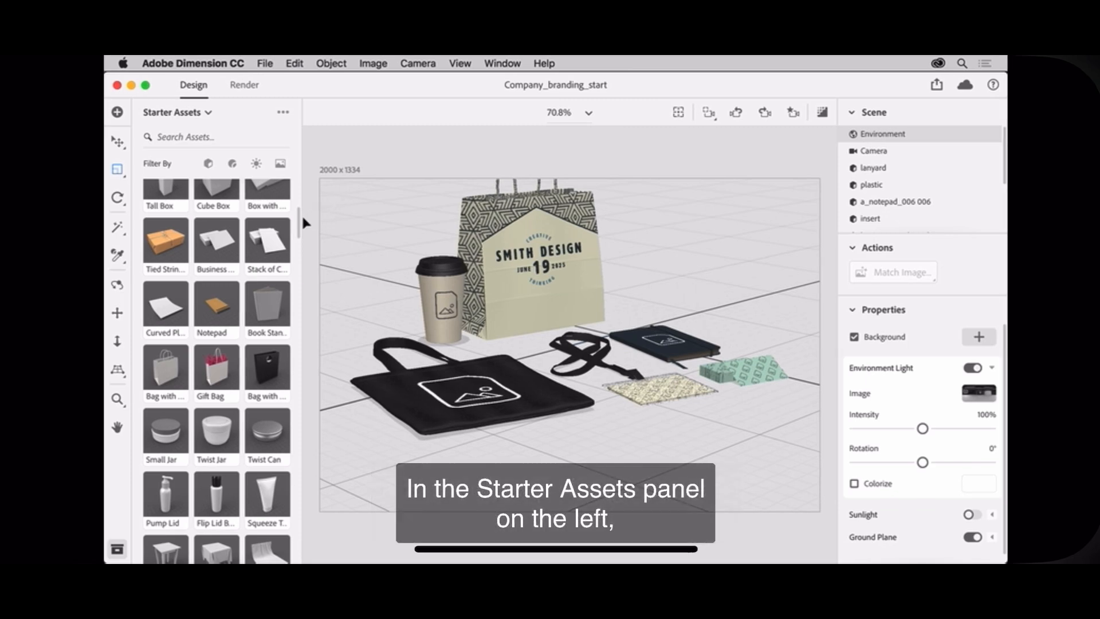
drag(300, 228, 304, 482)
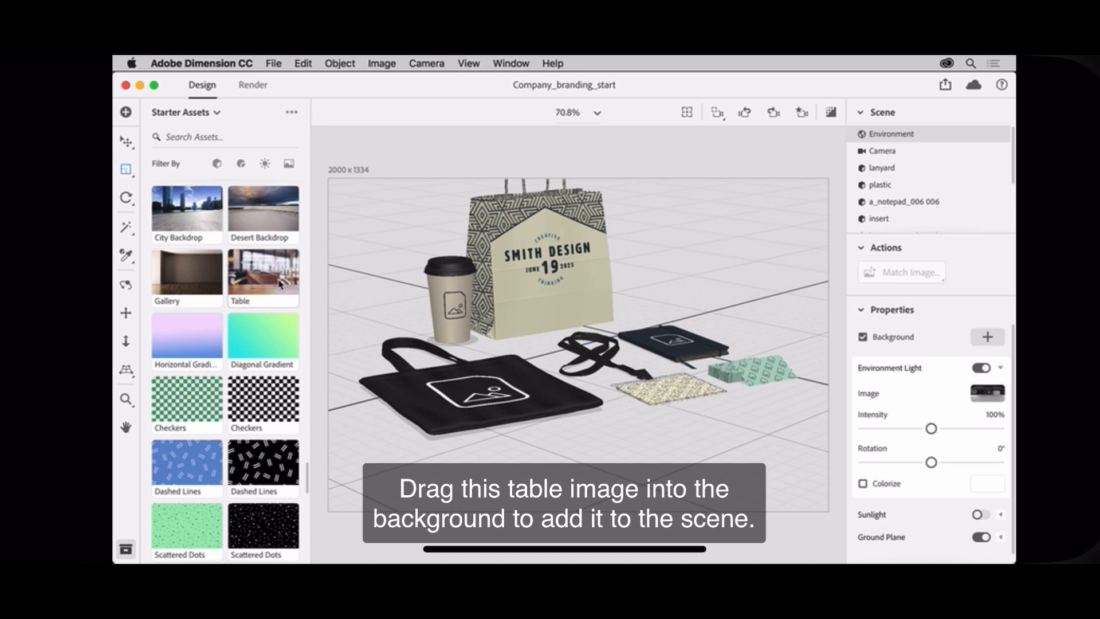
drag(280, 283, 370, 261)
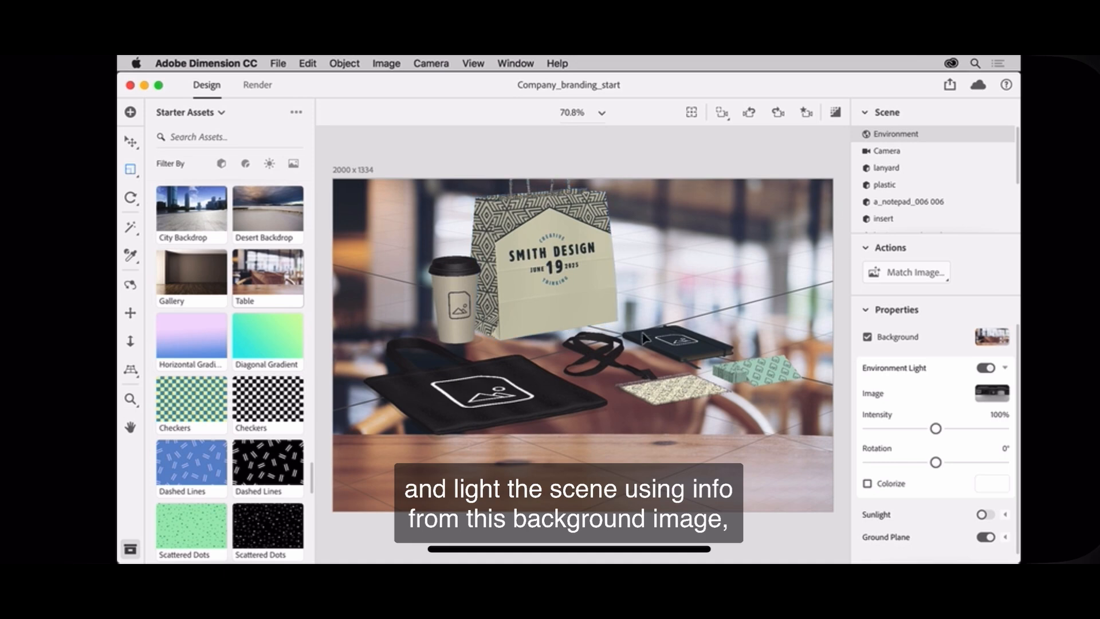
click(901, 273)
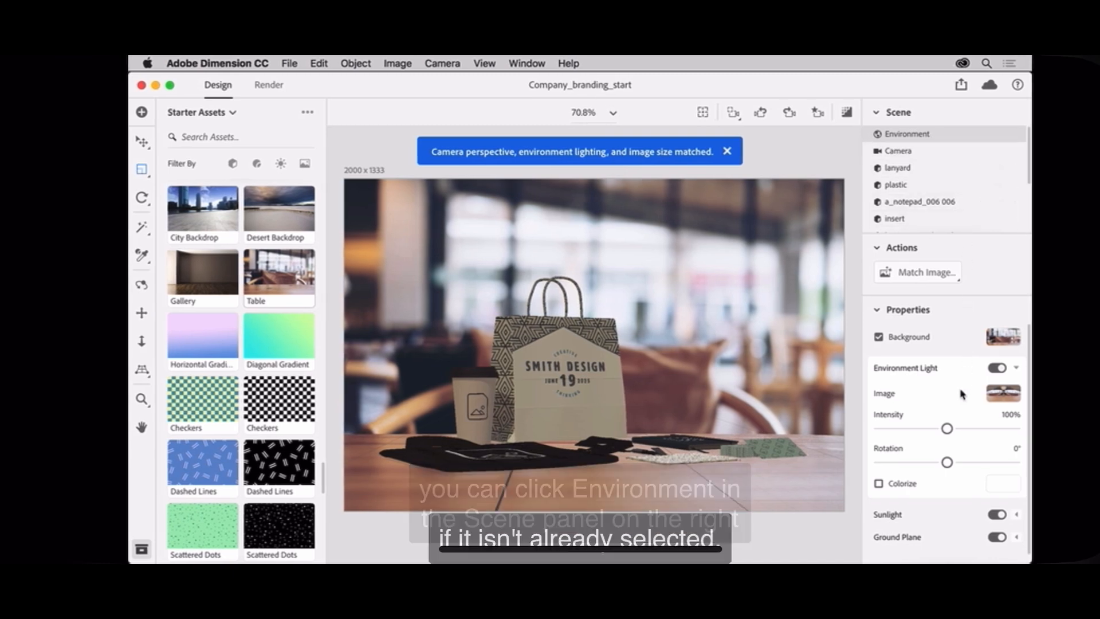
Step: Set the environment light's intensity to 200% and its rotation to 93.7°
drag(948, 430, 983, 429)
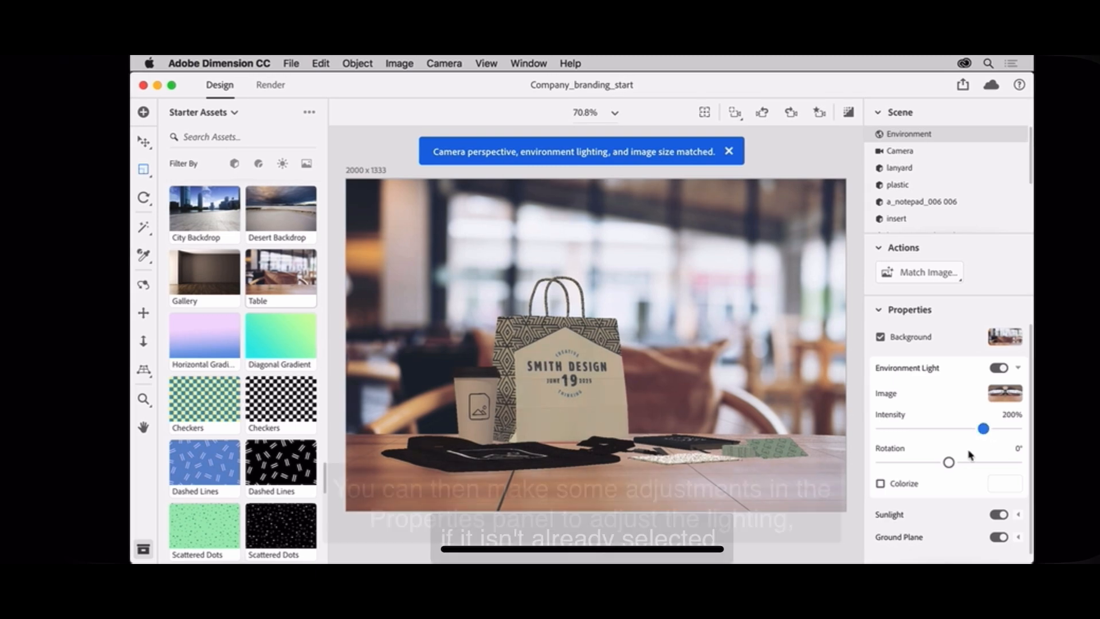
drag(950, 464, 988, 463)
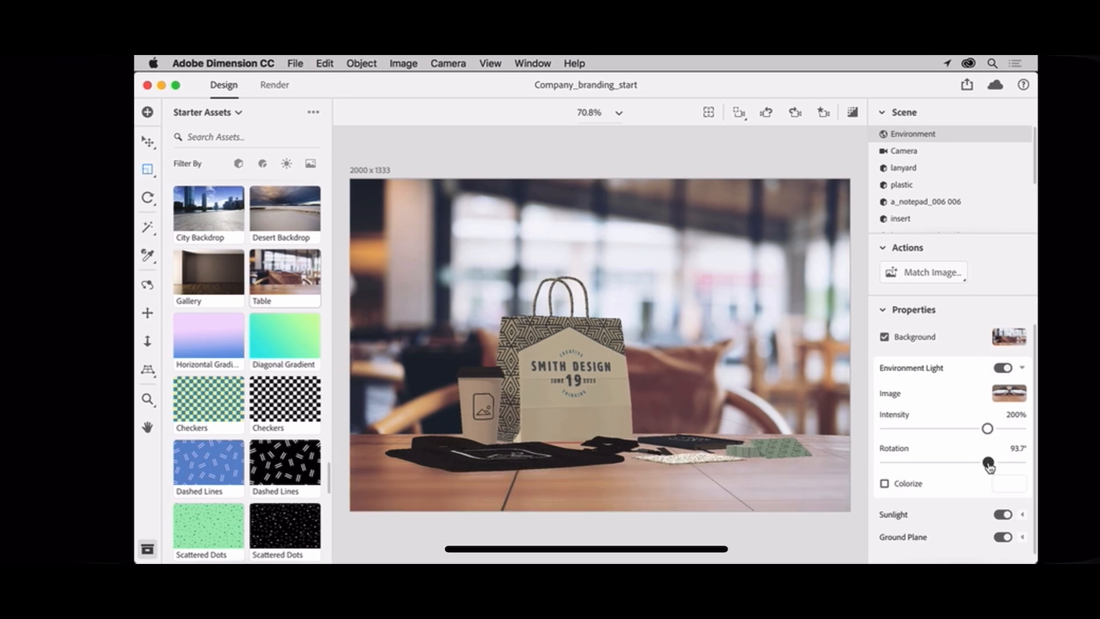
Step: Raise the sunlight's intensity and set its rotation to 84.37°
click(1023, 518)
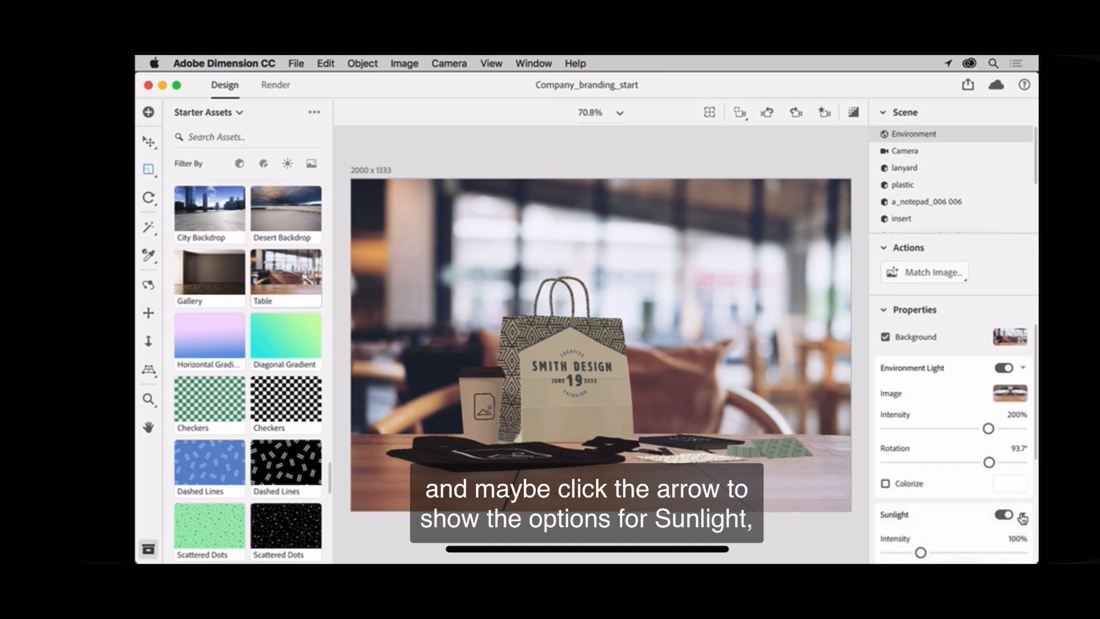
scroll(1023, 518, down, 6)
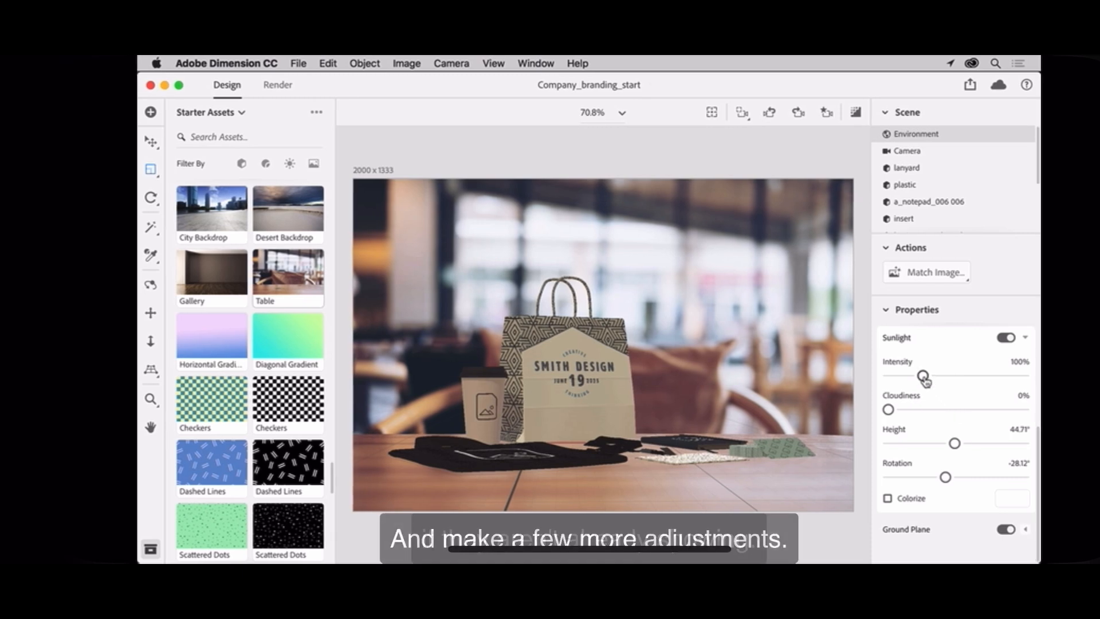
drag(924, 375, 952, 392)
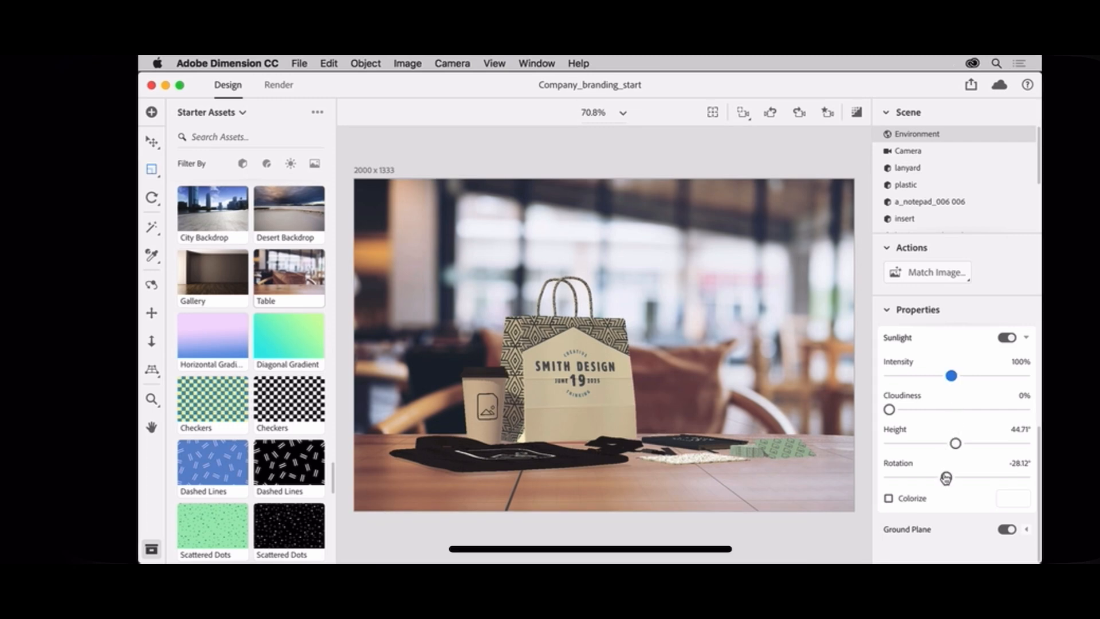
drag(946, 478, 991, 473)
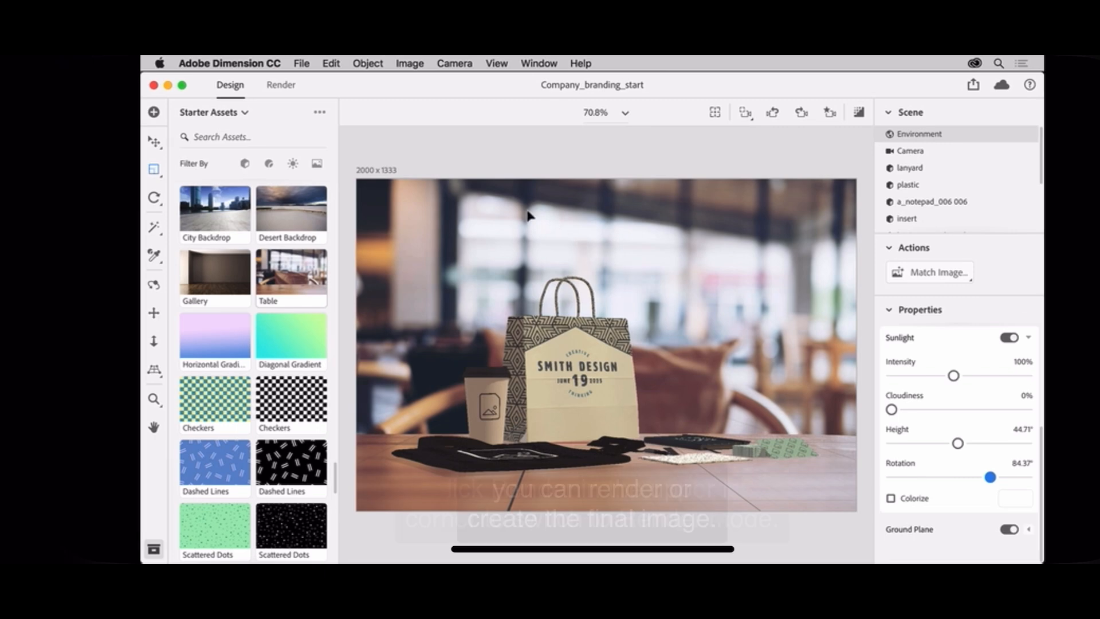
Step: Render the current view at High (Slow) quality as a 16 bits/channel PSD
click(282, 84)
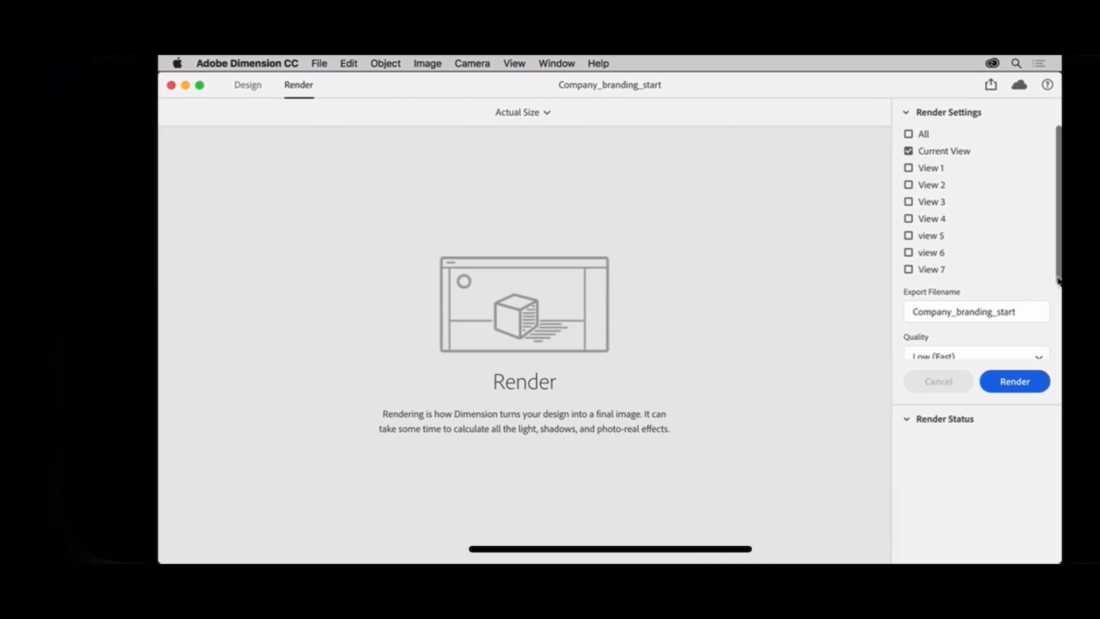
drag(1057, 285, 1054, 367)
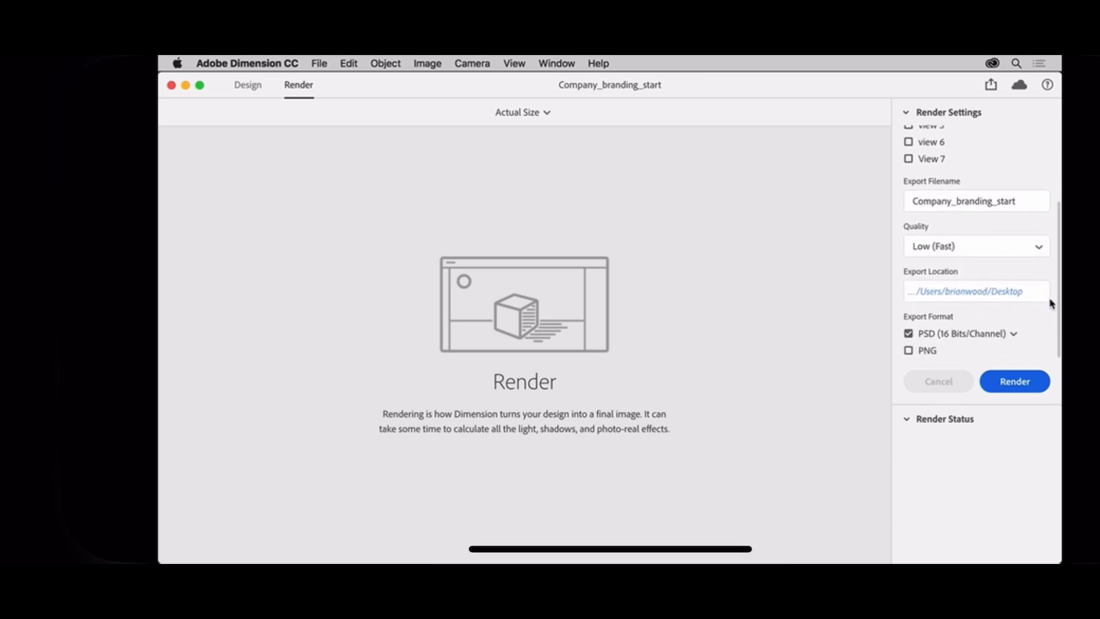
click(1044, 251)
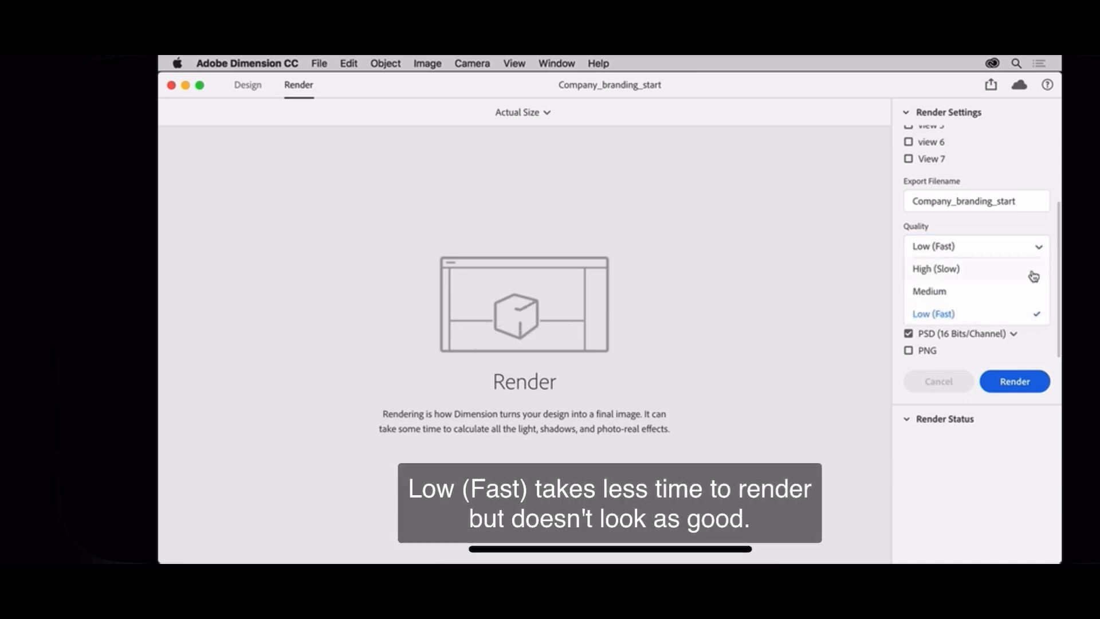
click(1034, 270)
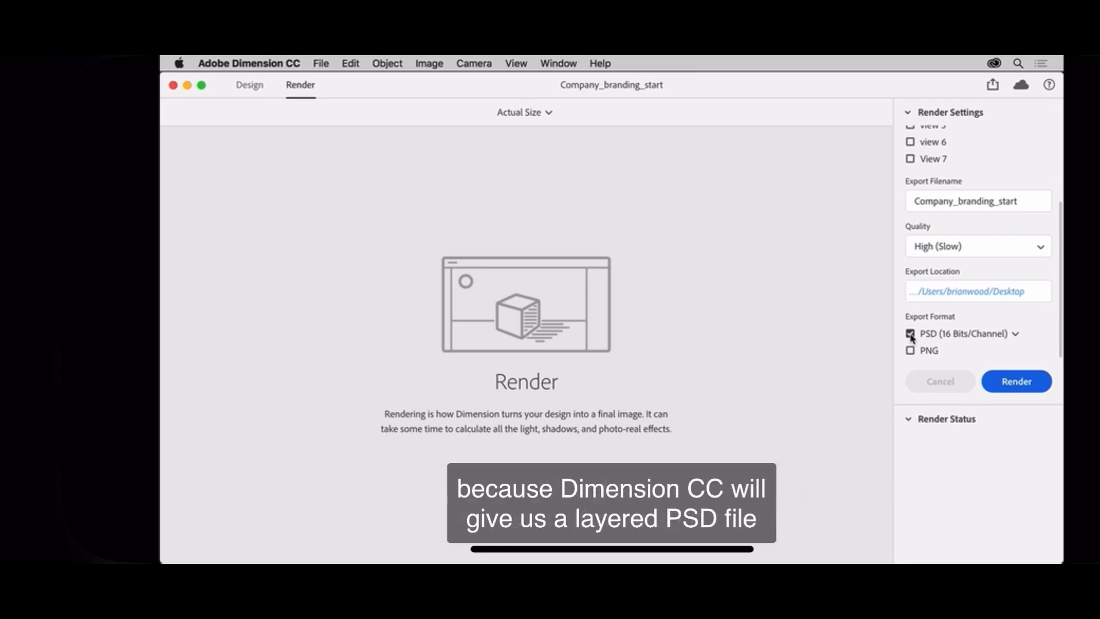
click(1000, 382)
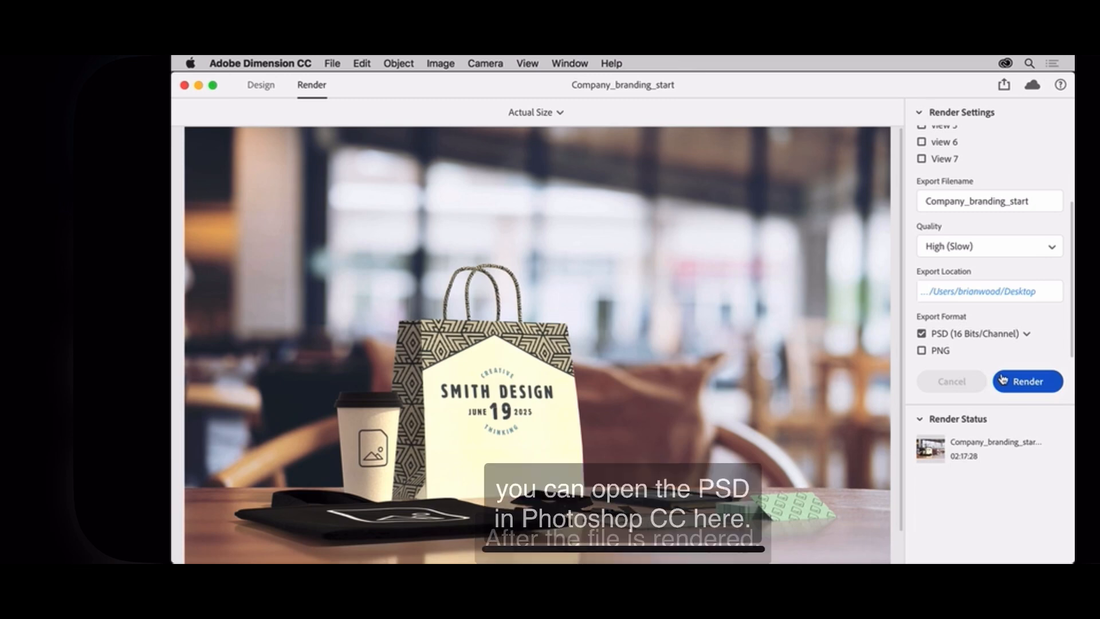
Step: Open the rendered PSD in Photoshop, then hide and reshow Layer 2 to check the model content against the background
mouse_move(1018, 444)
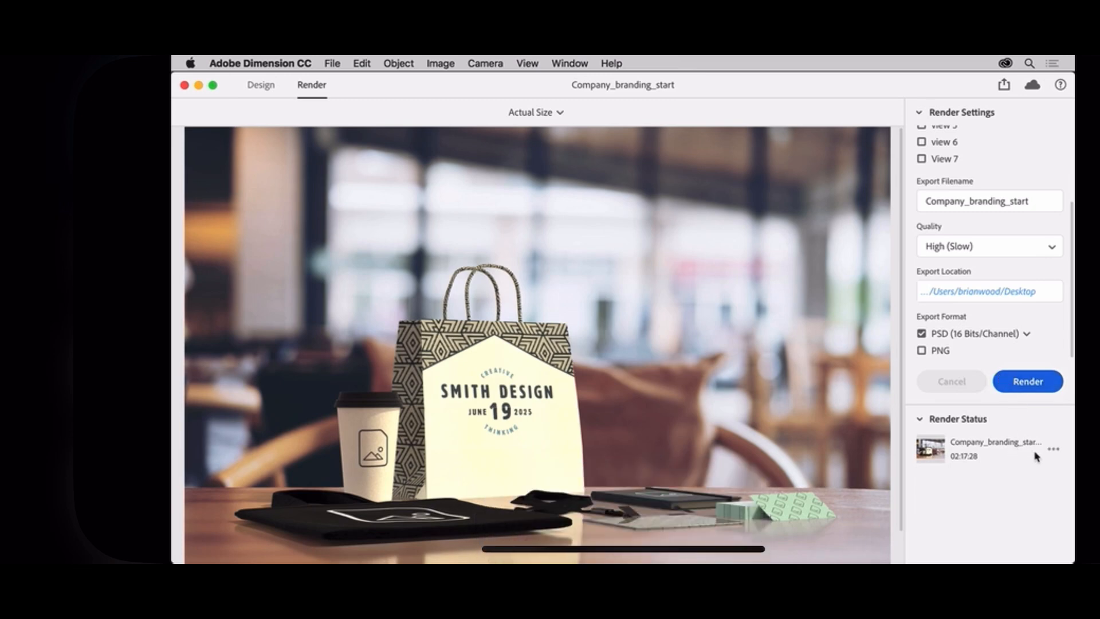
click(1054, 450)
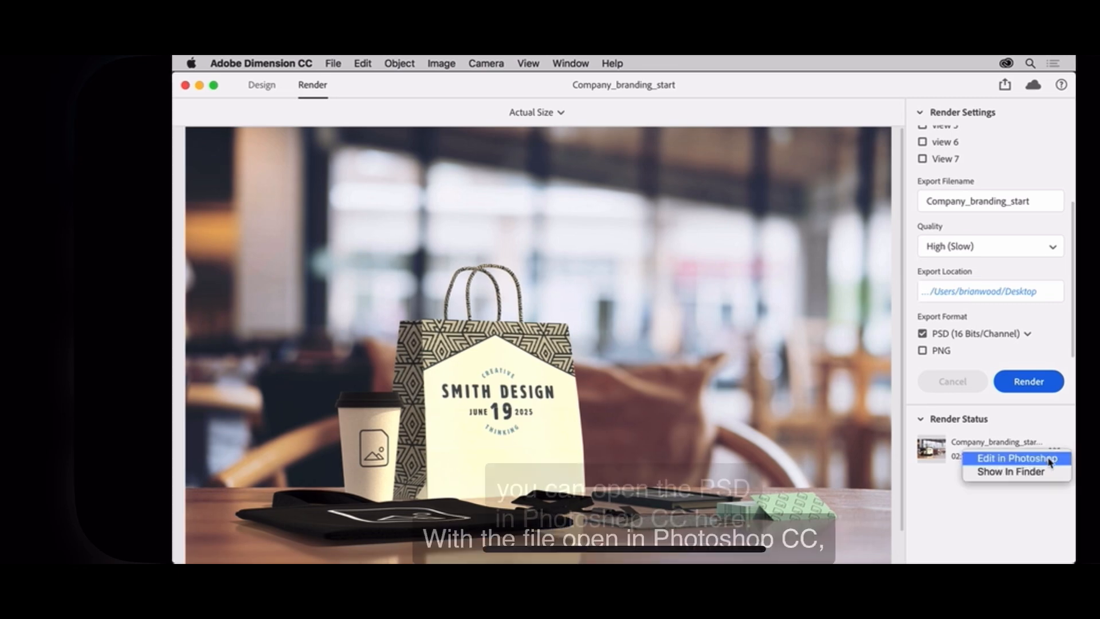
click(1051, 459)
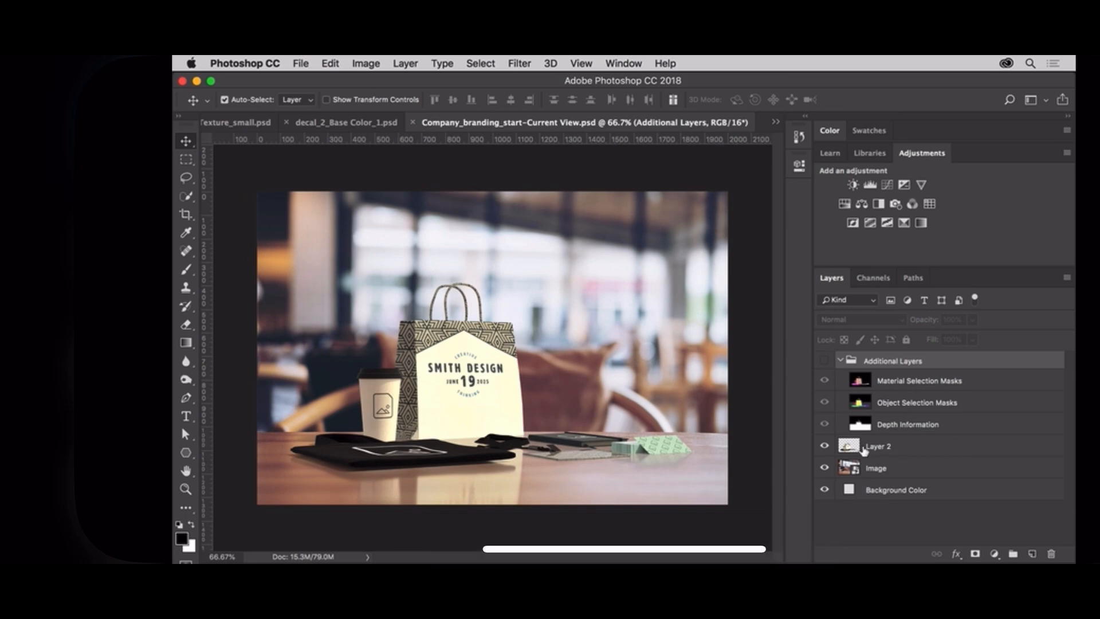
click(825, 447)
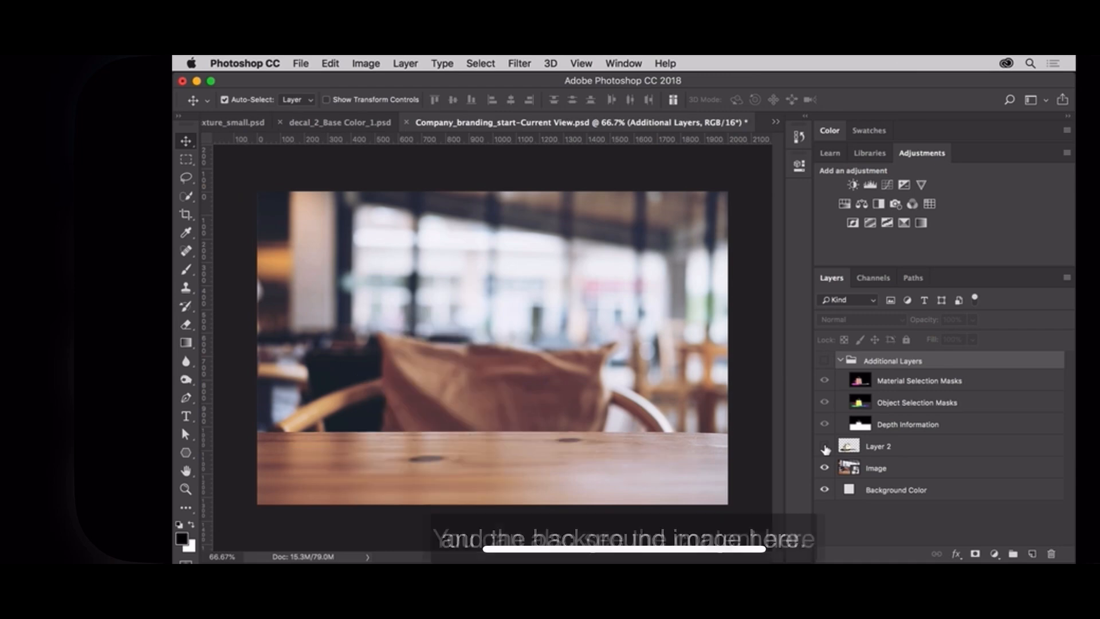
click(824, 447)
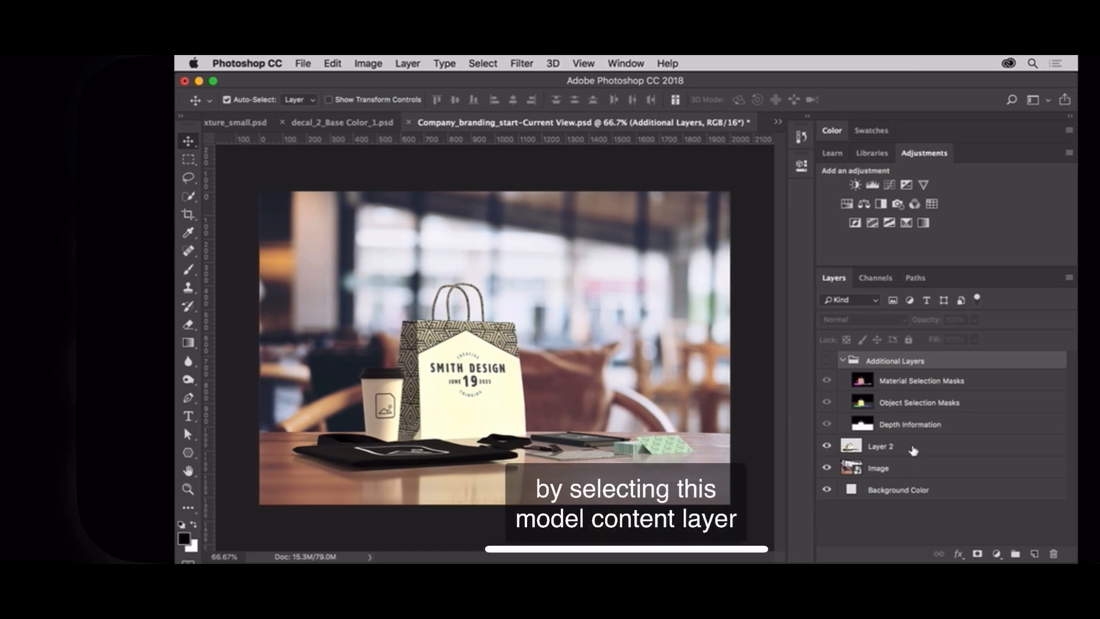
Step: Add a Color Lookup adjustment above Layer 2 using the 3Strip.look 3DLUT file
click(913, 448)
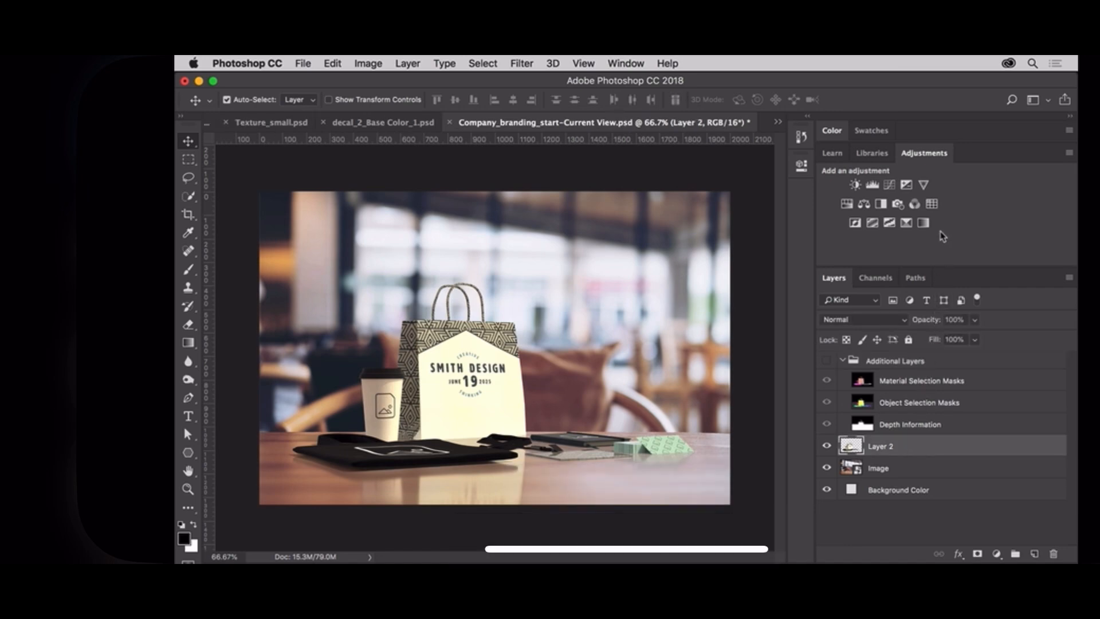
click(932, 205)
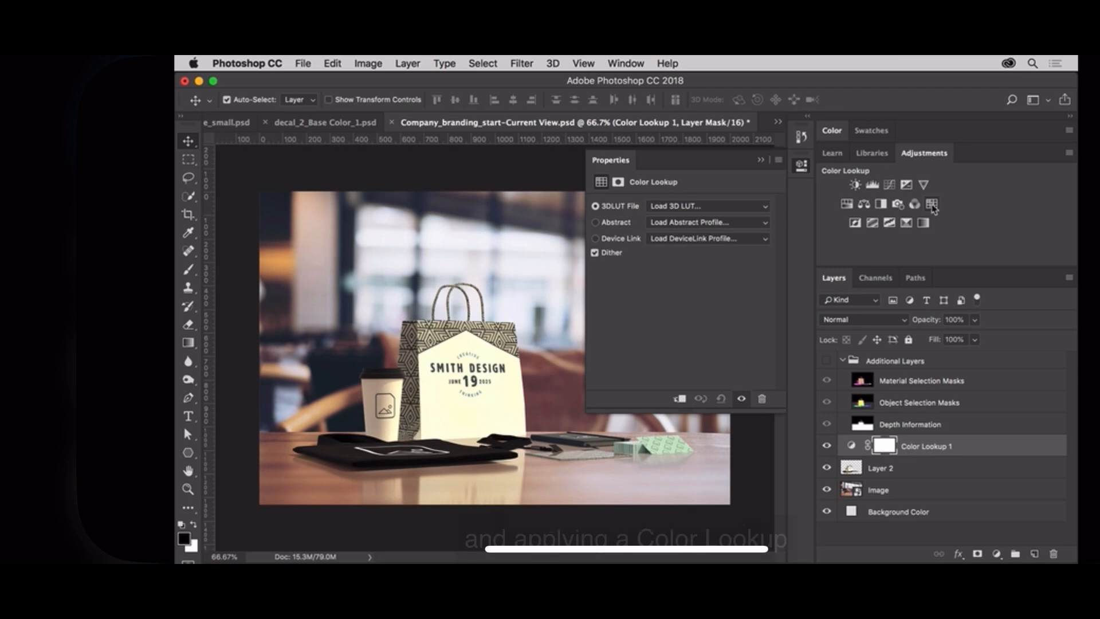
click(770, 209)
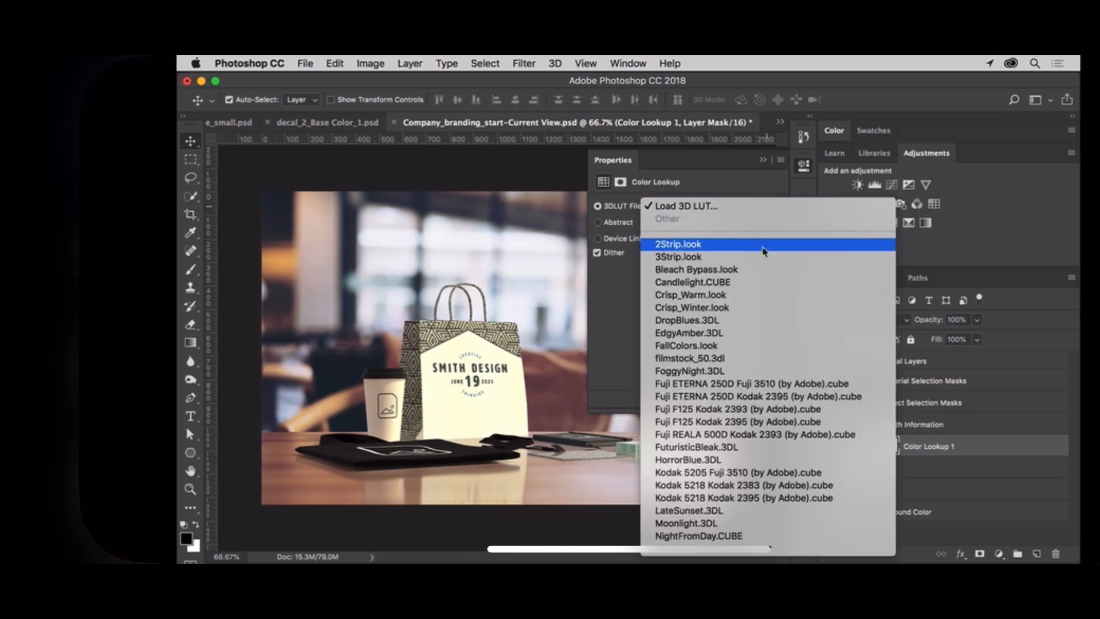
click(763, 258)
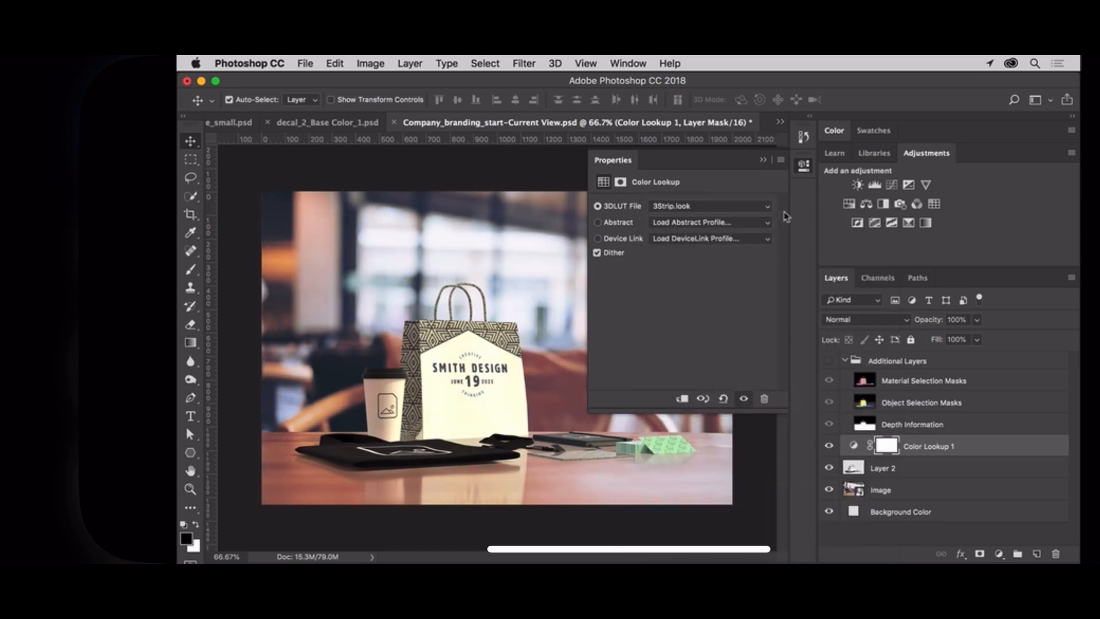
click(803, 169)
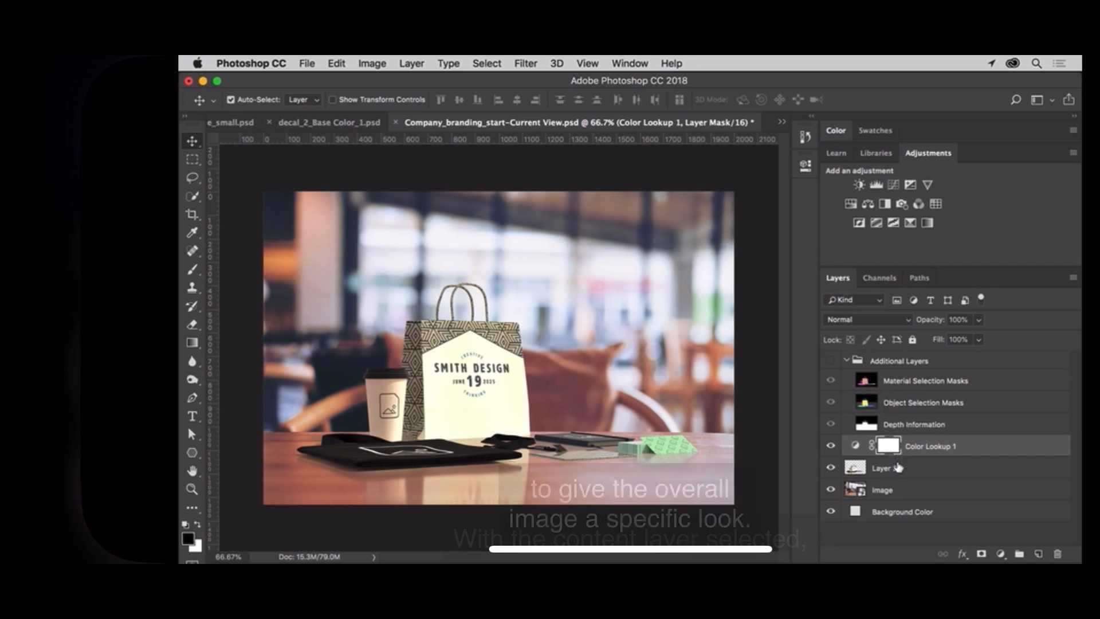
Step: Move the model content on Layer 2 about 43 px right and 45 px down, towards the table's center
click(897, 469)
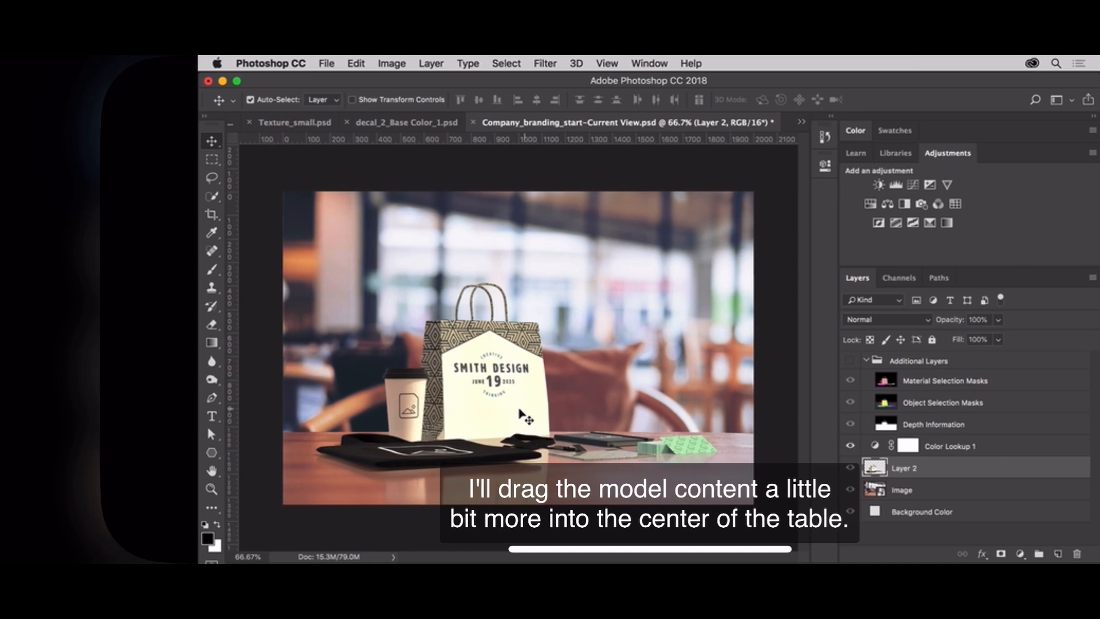
drag(521, 412, 551, 425)
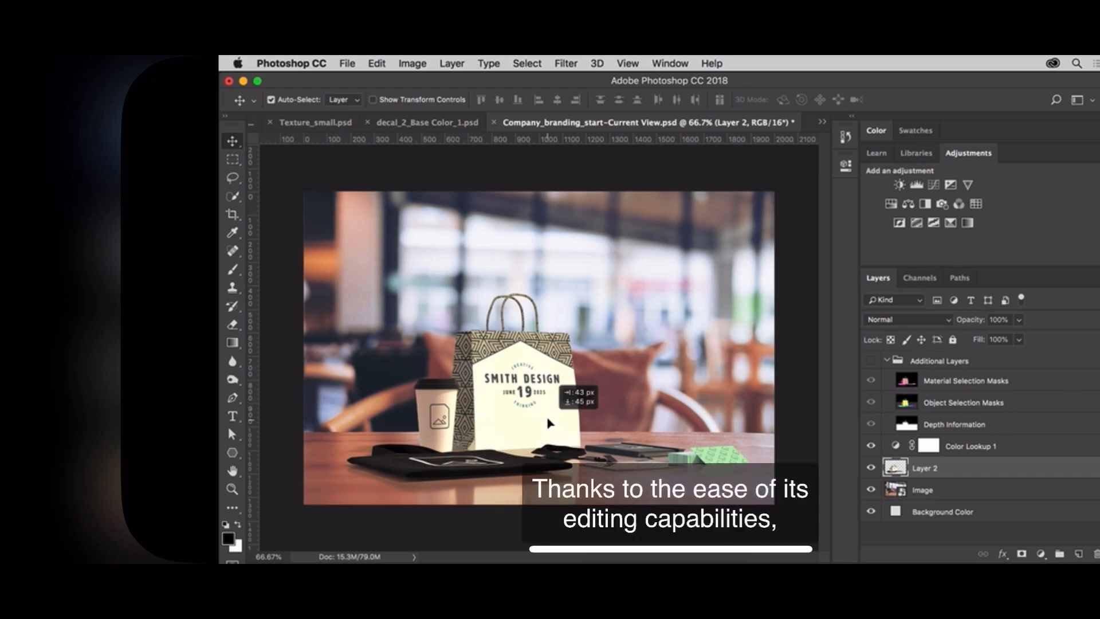
drag(550, 424, 550, 424)
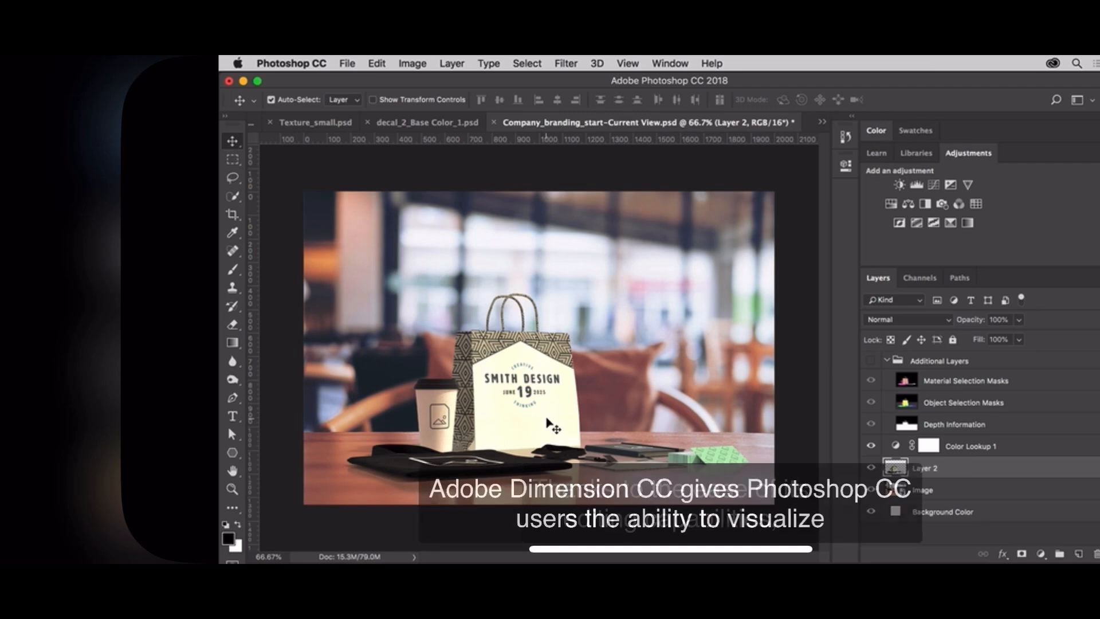